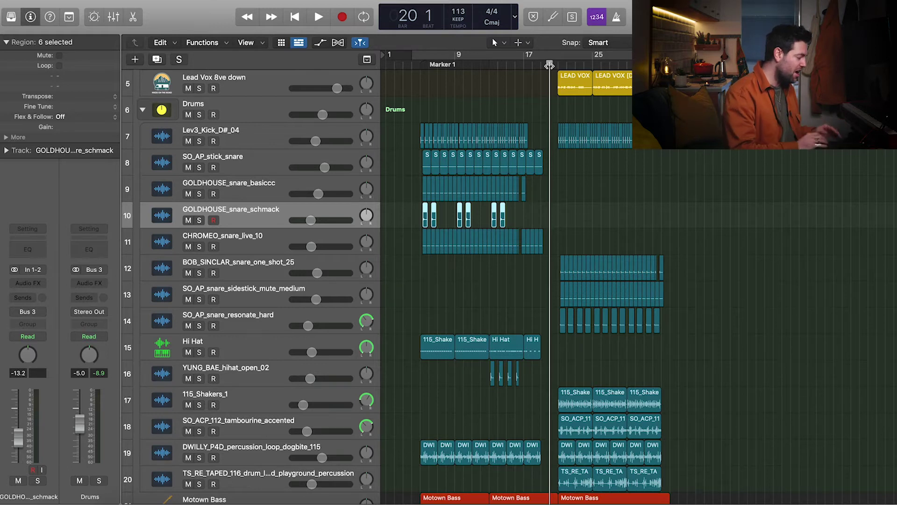
pyautogui.moveTo(549, 66); pyautogui.dragTo(557, 66)
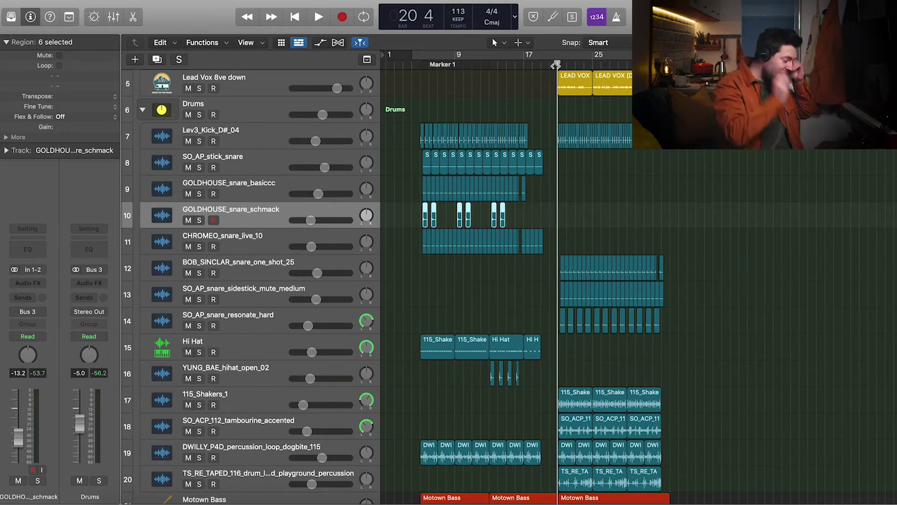
pyautogui.press('space')
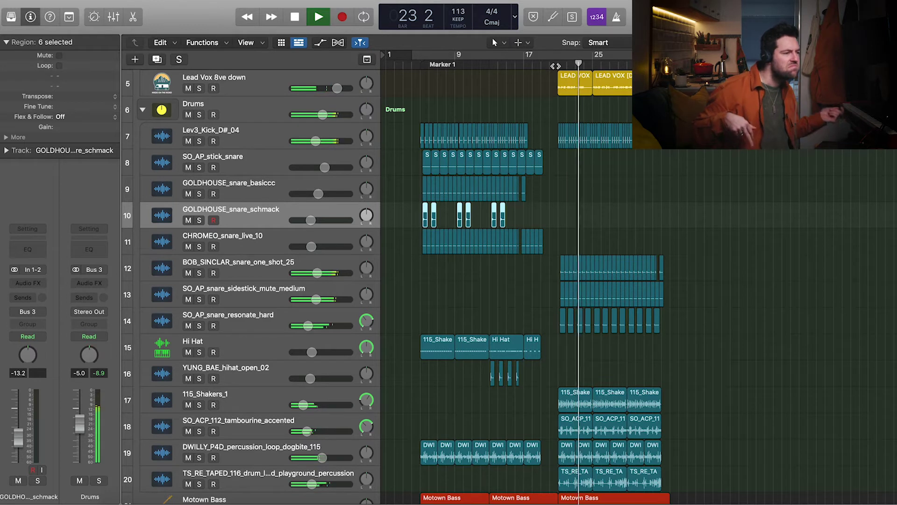
pyautogui.press('space')
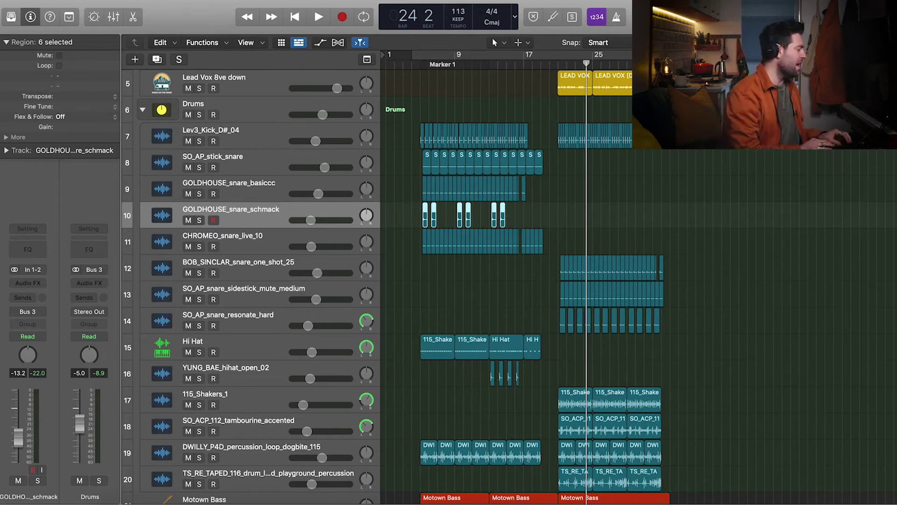
# - Open the Audio preferences and review the I/O buffer size choices, keeping 1024 samples
pyautogui.click(77, 1)
pyautogui.moveTo(35, 1)
pyautogui.moveTo(94, 13)
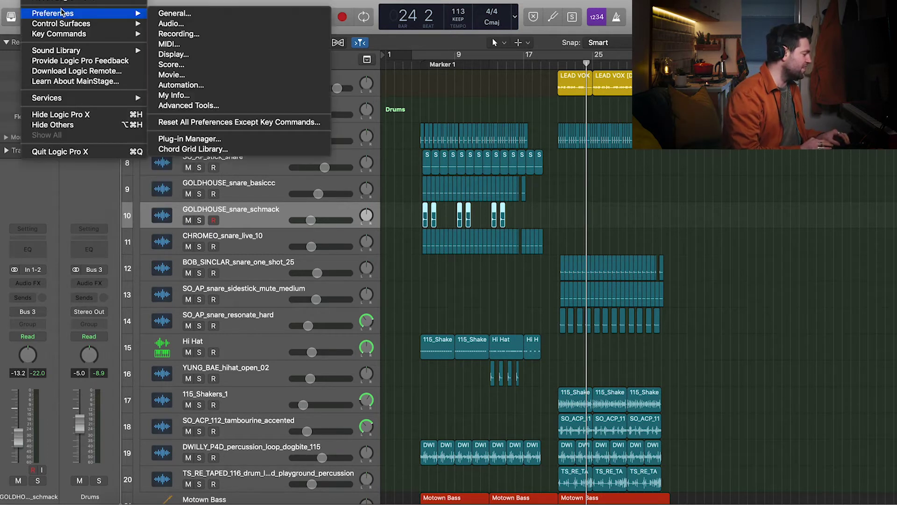
pyautogui.click(185, 24)
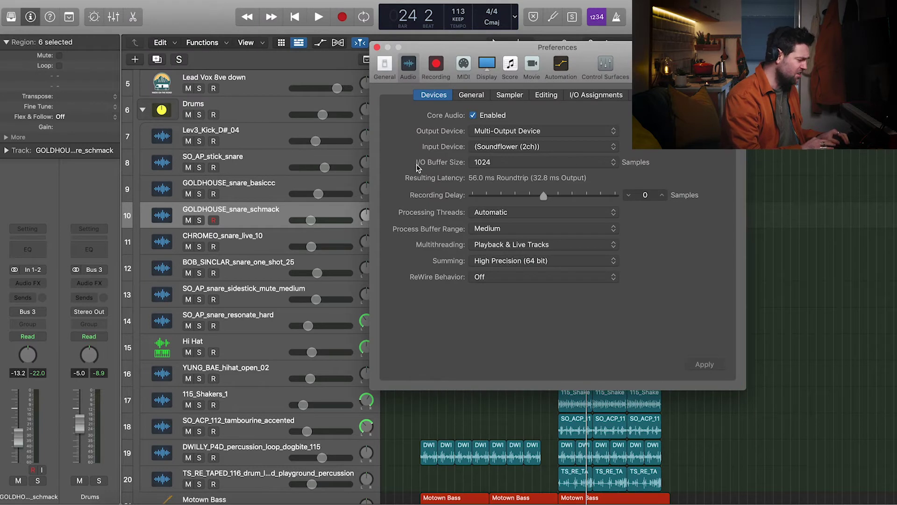
pyautogui.click(491, 164)
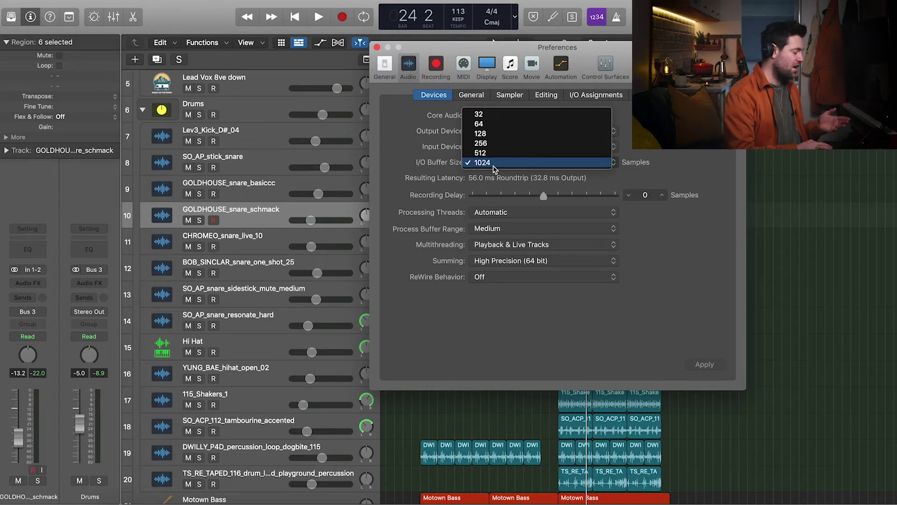
pyautogui.click(587, 164)
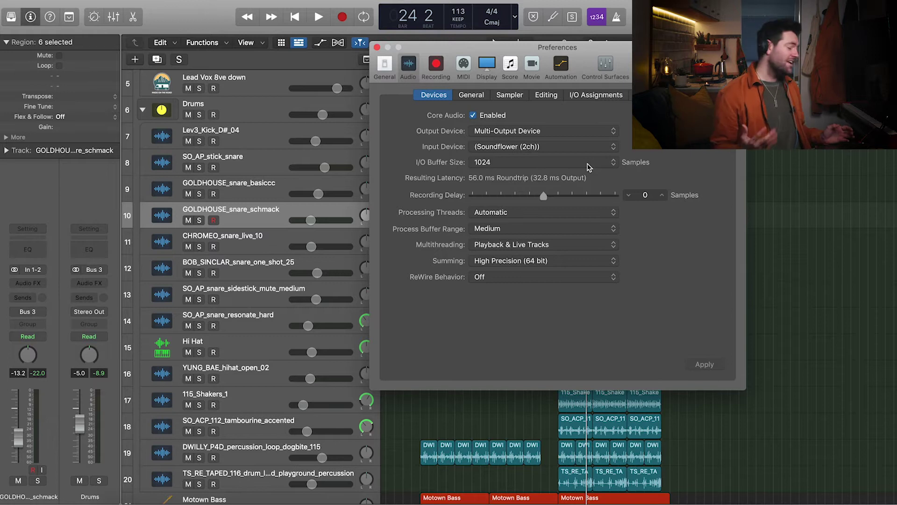
pyautogui.click(588, 167)
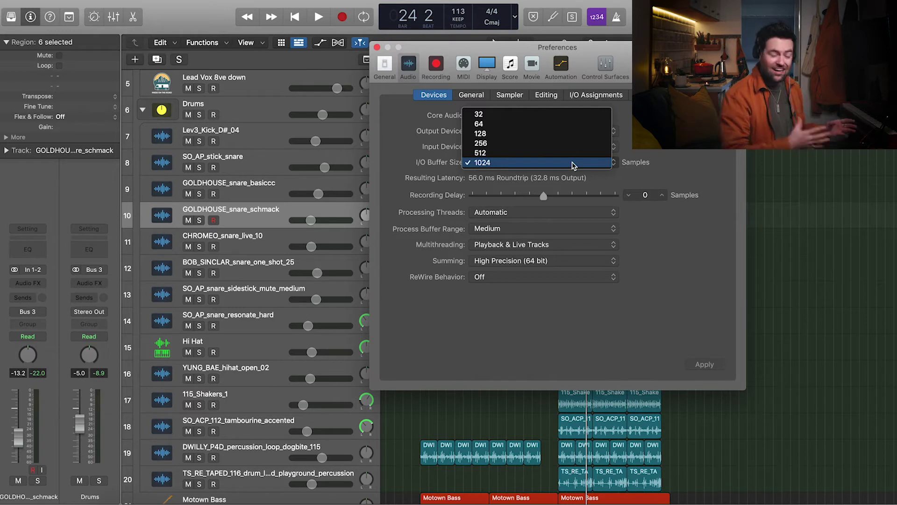
# - Try I/O buffer sizes of 64 and 128 samples
pyautogui.click(514, 125)
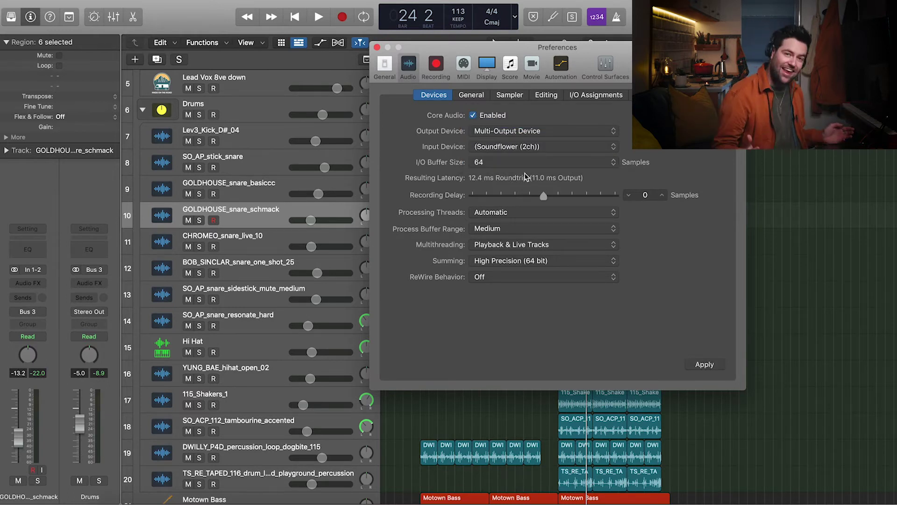
pyautogui.click(508, 162)
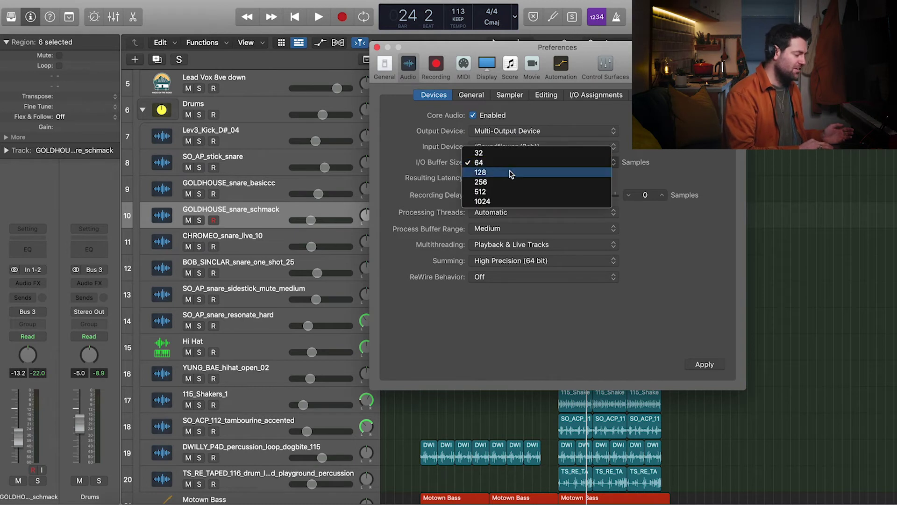
pyautogui.click(512, 173)
pyautogui.click(497, 164)
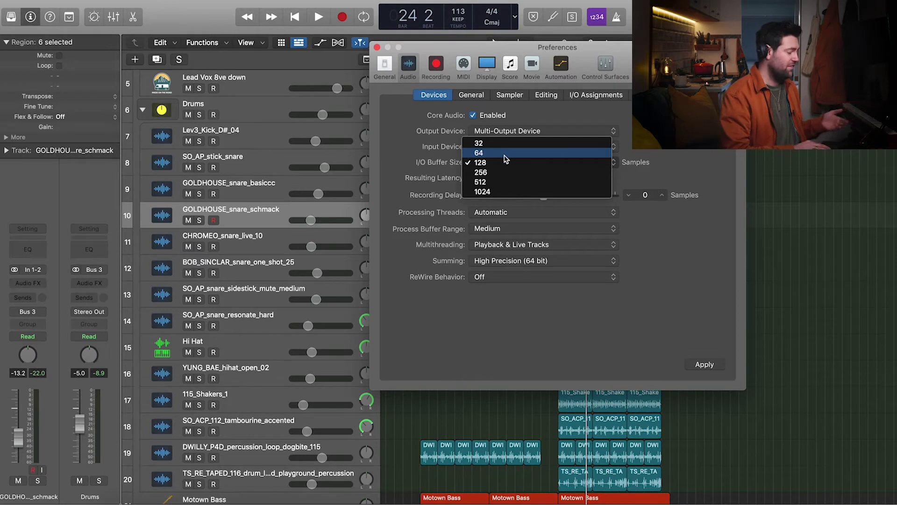
pyautogui.click(690, 173)
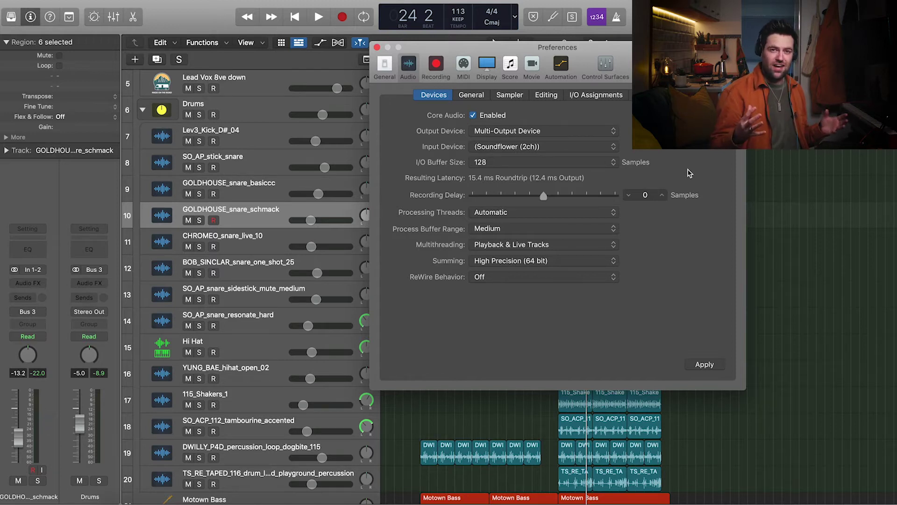
pyautogui.click(561, 162)
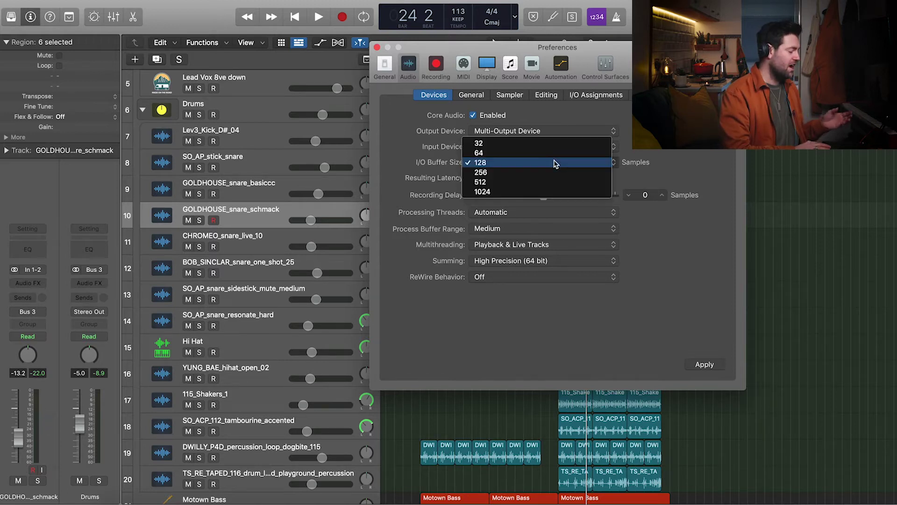
pyautogui.click(537, 148)
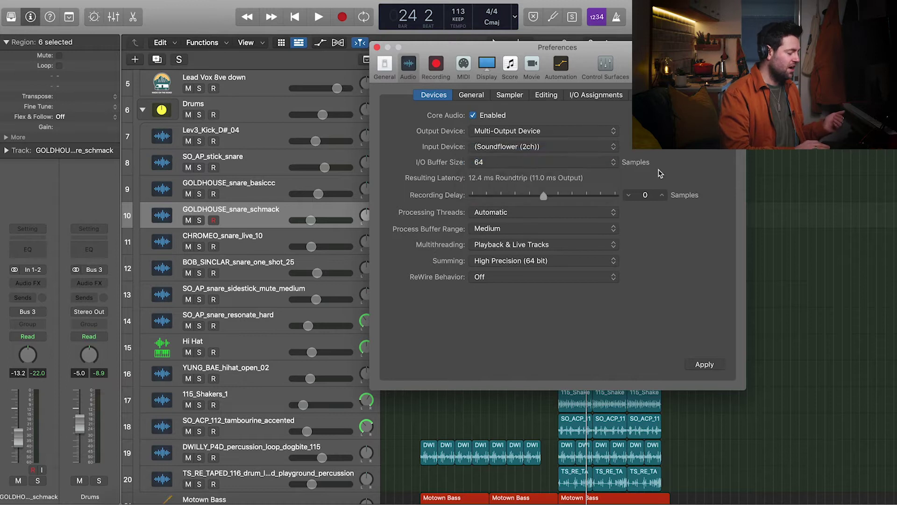
# - Set the I/O buffer size back to 1024 samples, apply it, and close Preferences
pyautogui.click(601, 163)
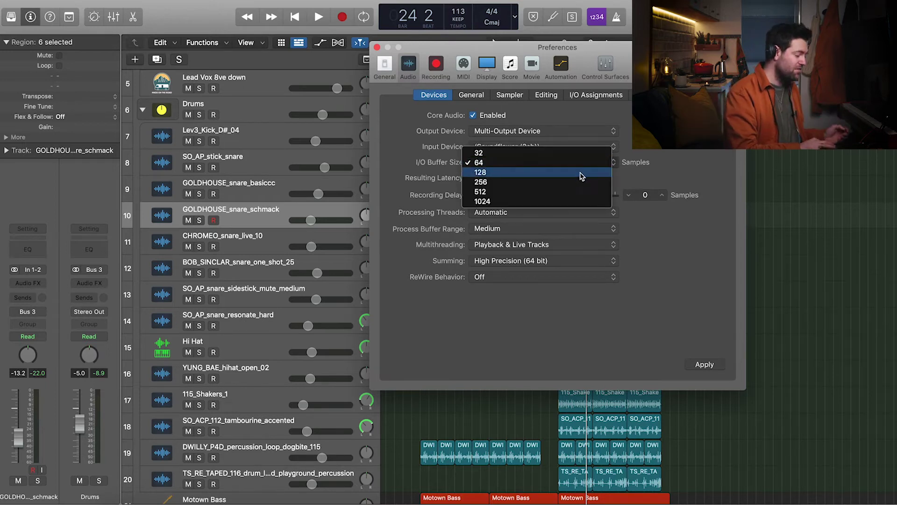
pyautogui.click(575, 202)
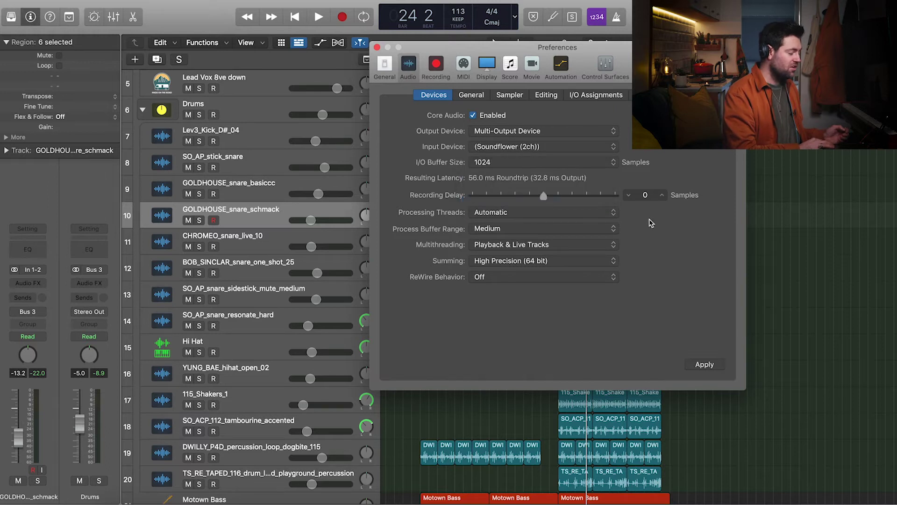
pyautogui.click(706, 367)
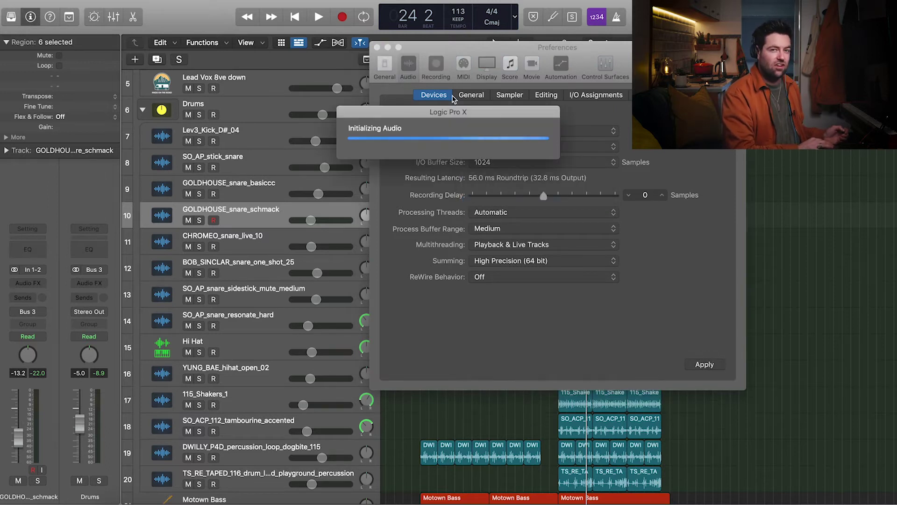
pyautogui.click(611, 234)
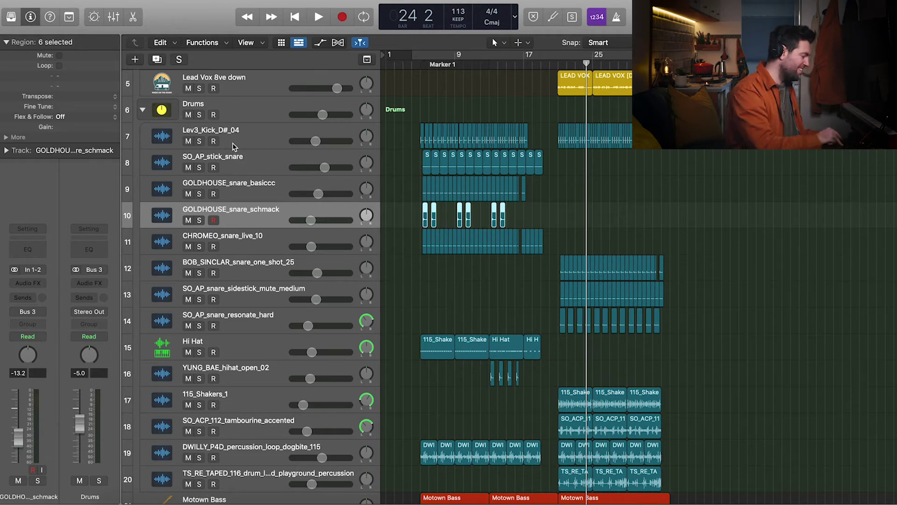
# - Enable the Freeze control in the Track Header Configuration
pyautogui.hotkey('alt', 't')
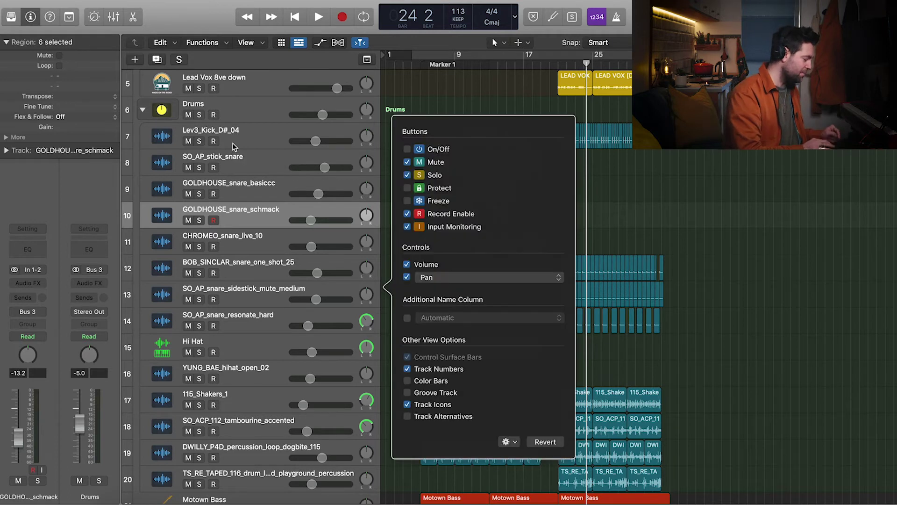
pyautogui.click(407, 202)
pyautogui.click(439, 103)
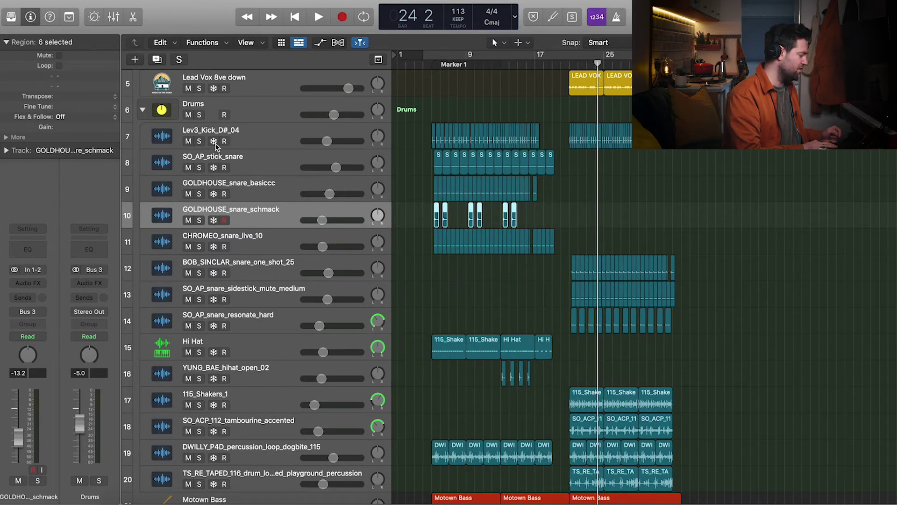
# - Freeze track 10, GOLDHOUSE_snare_schmack
pyautogui.click(237, 220)
pyautogui.click(214, 221)
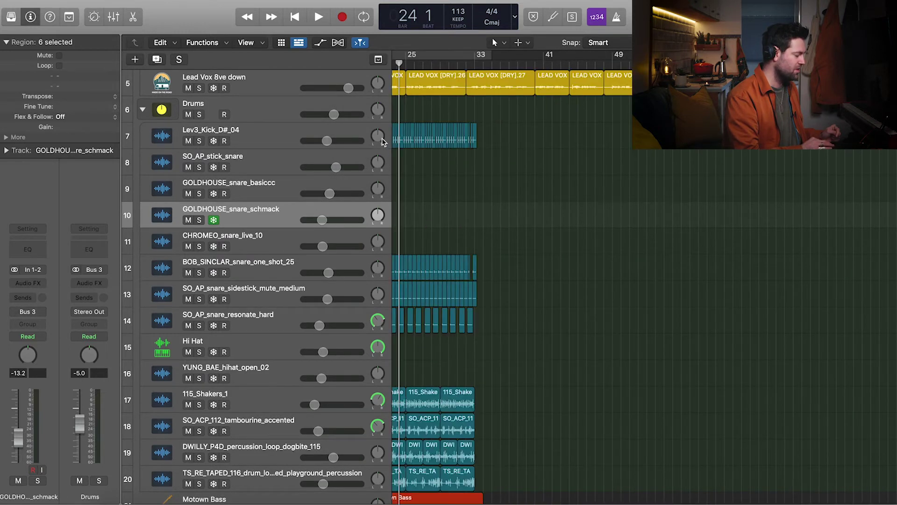
pyautogui.hscroll(-5, 420, 210)
pyautogui.hscroll(-2, 422, 213)
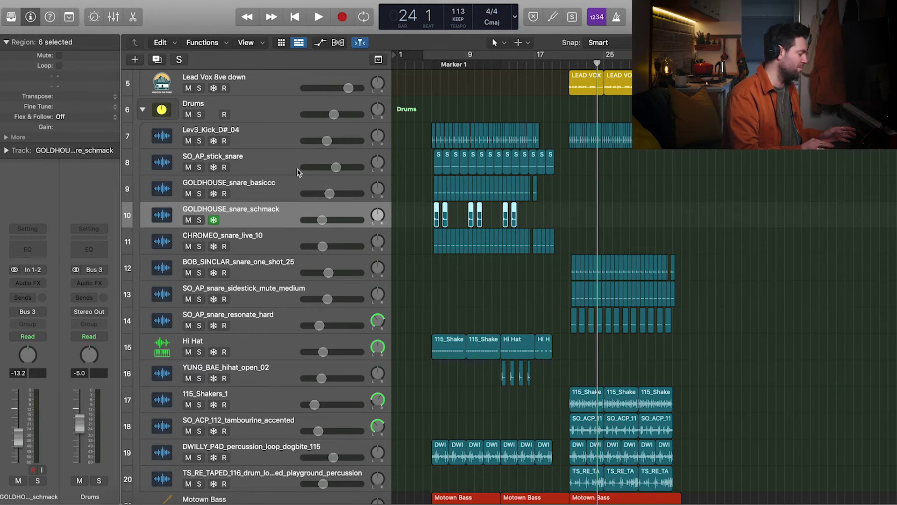
# - Move down through the drum tracks and select MOTR - PD Centipad [7S]
pyautogui.click(269, 147)
pyautogui.click(258, 173)
pyautogui.scroll(-2, 259, 280)
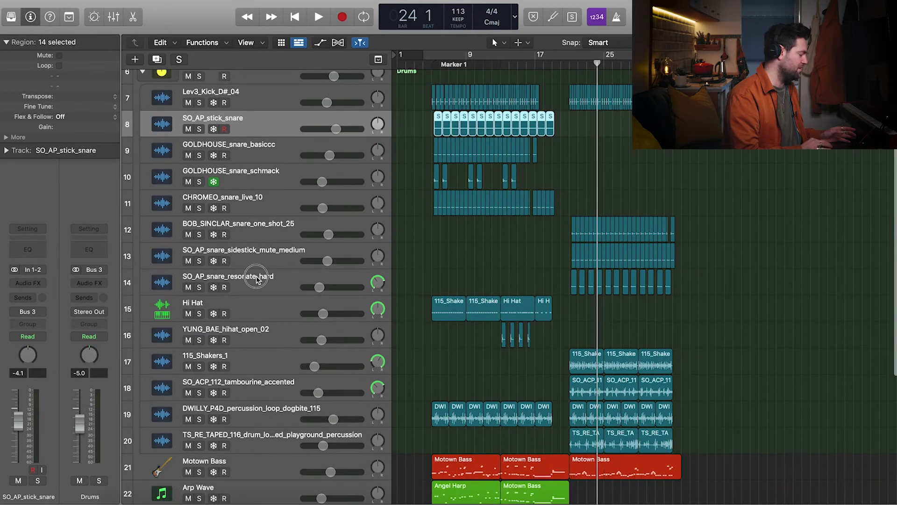
pyautogui.click(259, 280)
pyautogui.scroll(-2, 257, 304)
pyautogui.scroll(-4, 258, 319)
pyautogui.click(257, 299)
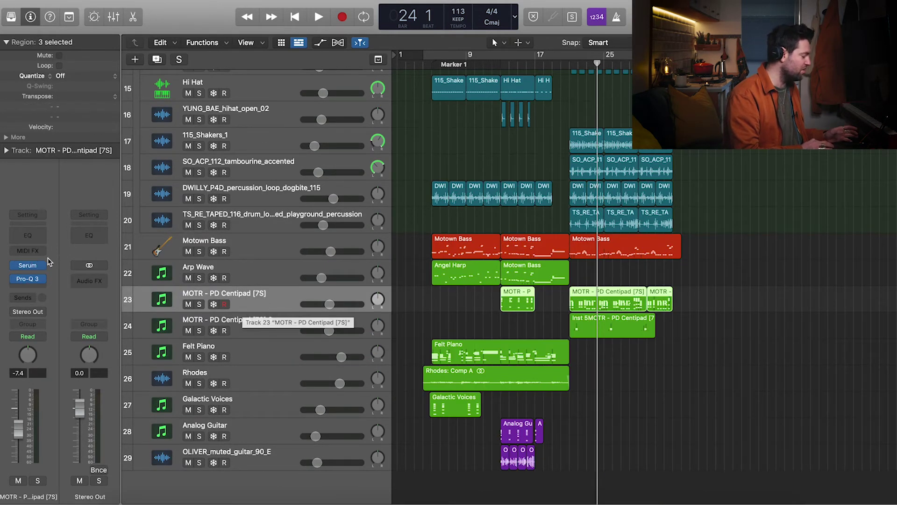
# - Inspect and close the Serum and Pro-Q 3 windows, then freeze the Centipad track
pyautogui.click(28, 265)
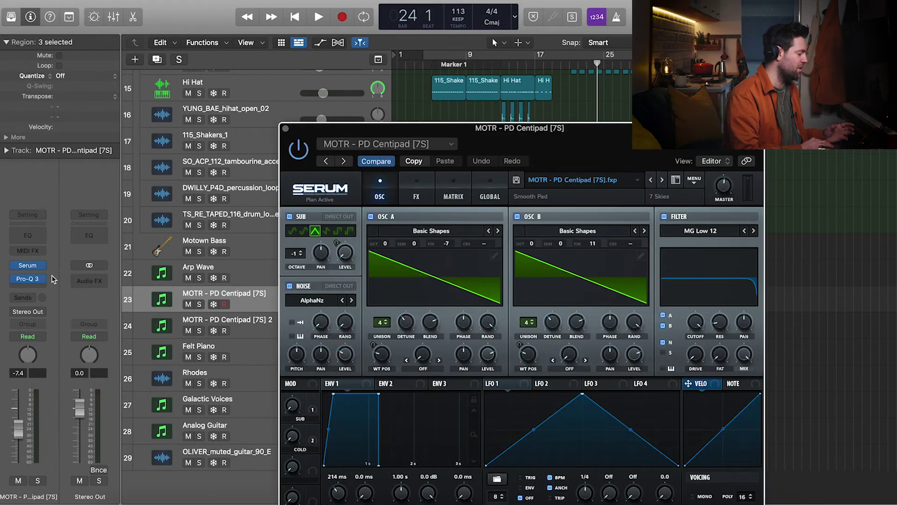
pyautogui.moveTo(311, 129); pyautogui.dragTo(312, 58)
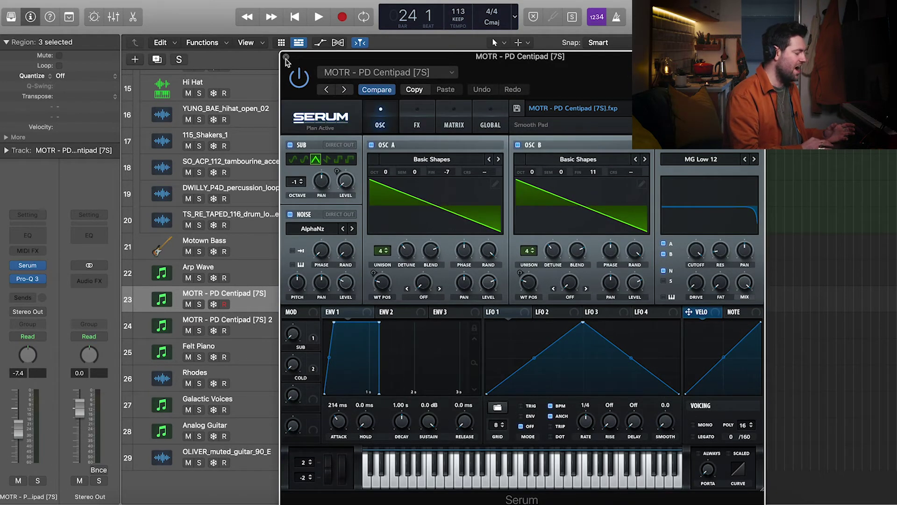
pyautogui.click(286, 57)
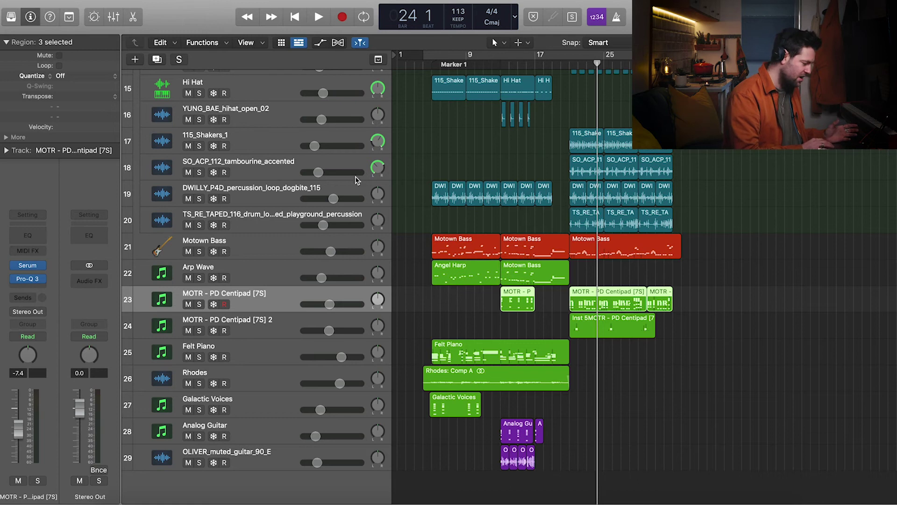
pyautogui.moveTo(30, 267)
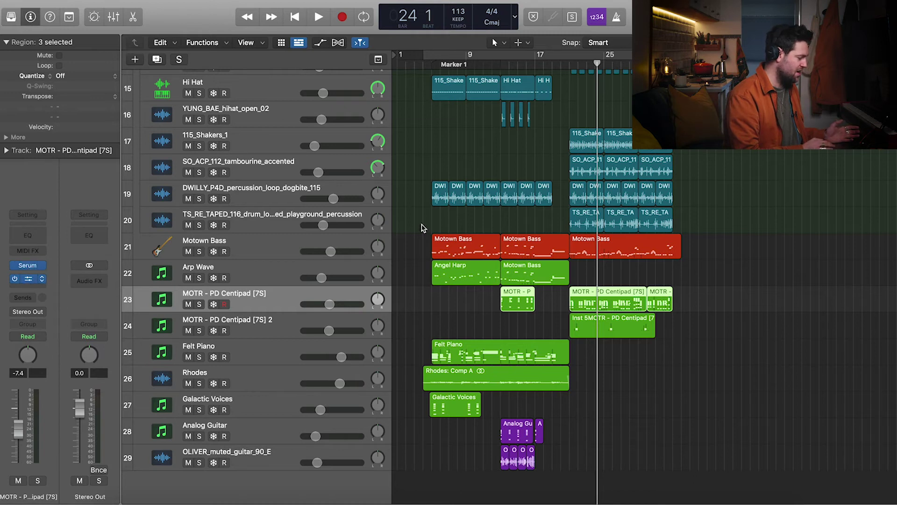
pyautogui.click(23, 280)
pyautogui.press('super+w')
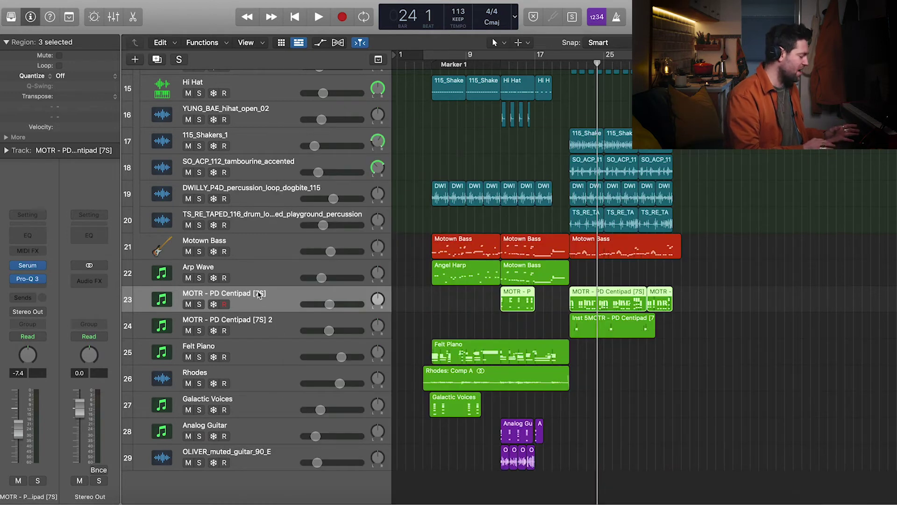
pyautogui.click(214, 306)
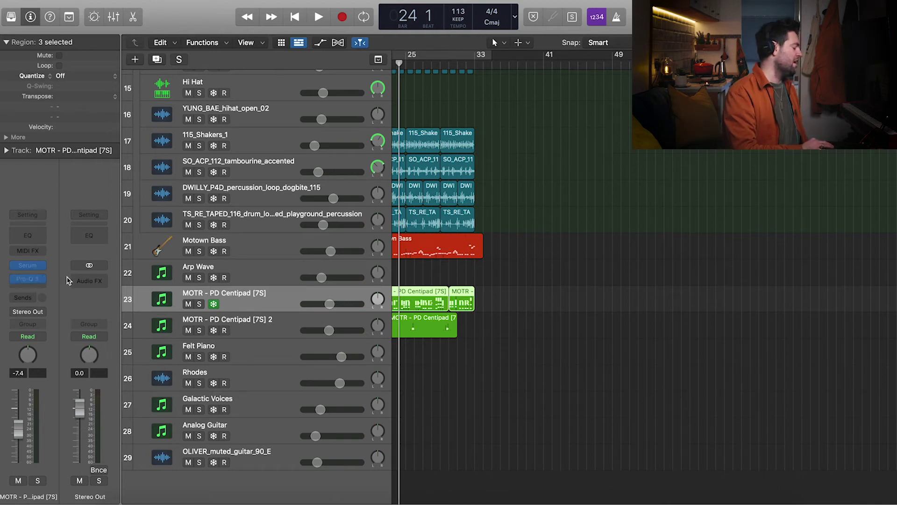
# - Dismiss the plug-ins load notice, unfreeze MOTR - PD Centipad [7S], and recheck its Pro-Q 3
pyautogui.click(28, 279)
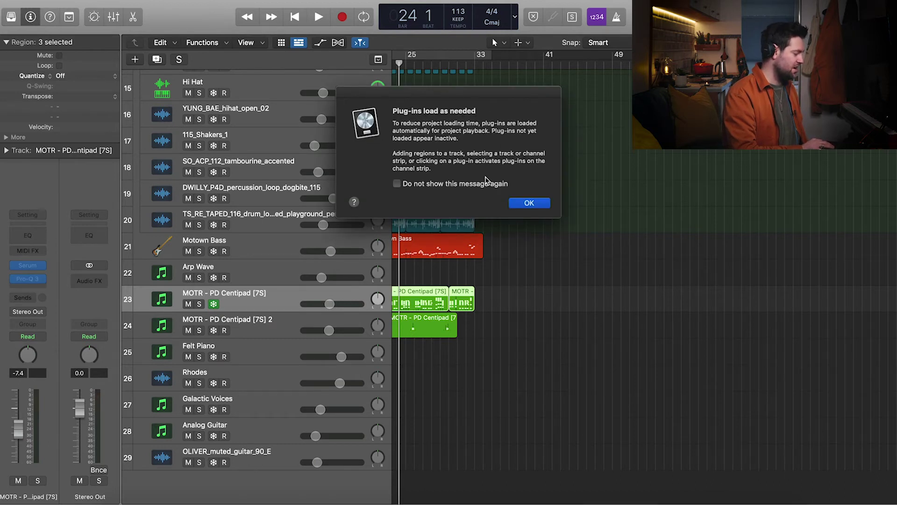
pyautogui.click(530, 203)
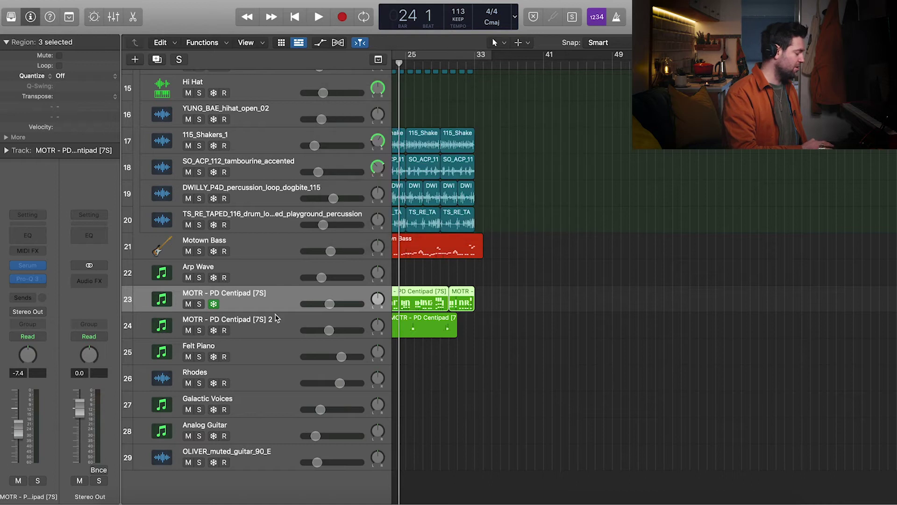
pyautogui.click(214, 305)
pyautogui.click(225, 303)
pyautogui.click(28, 279)
pyautogui.click(286, 128)
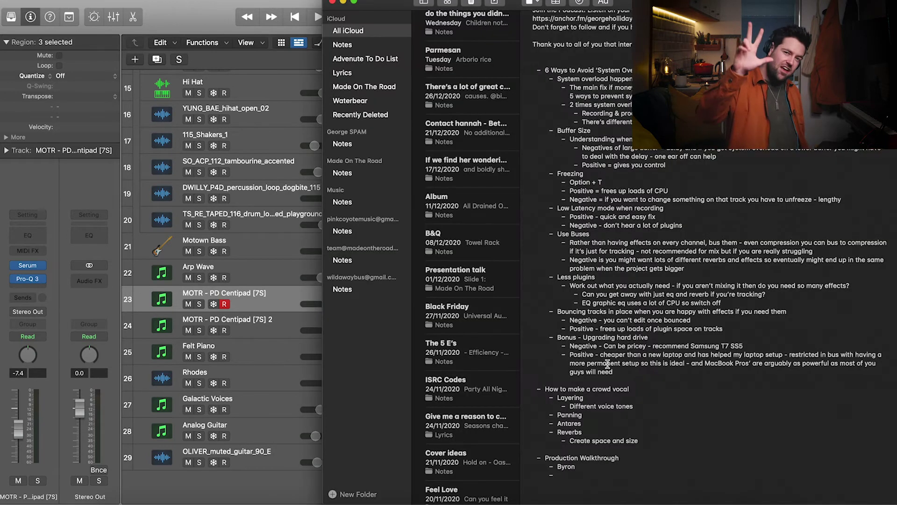
pyautogui.click(286, 305)
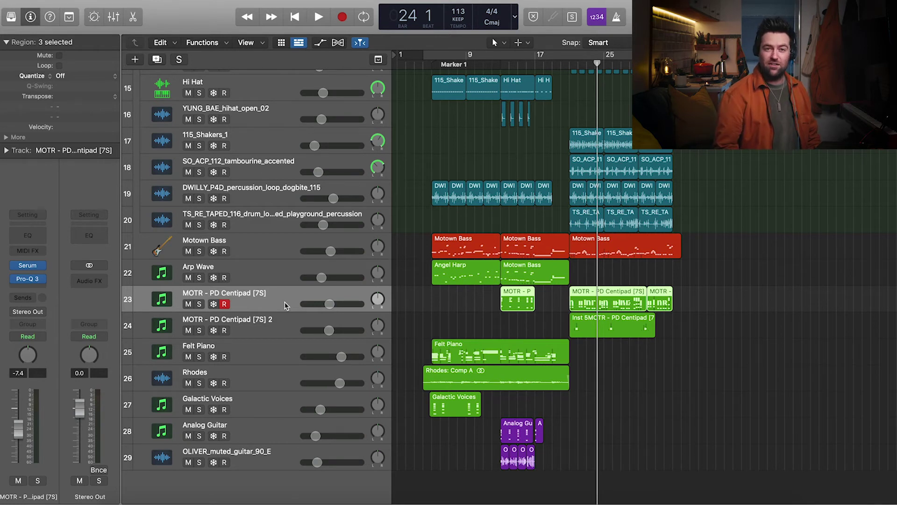
# - Enable Low Latency Mode from the Record button's context menu
pyautogui.rightClick(343, 16)
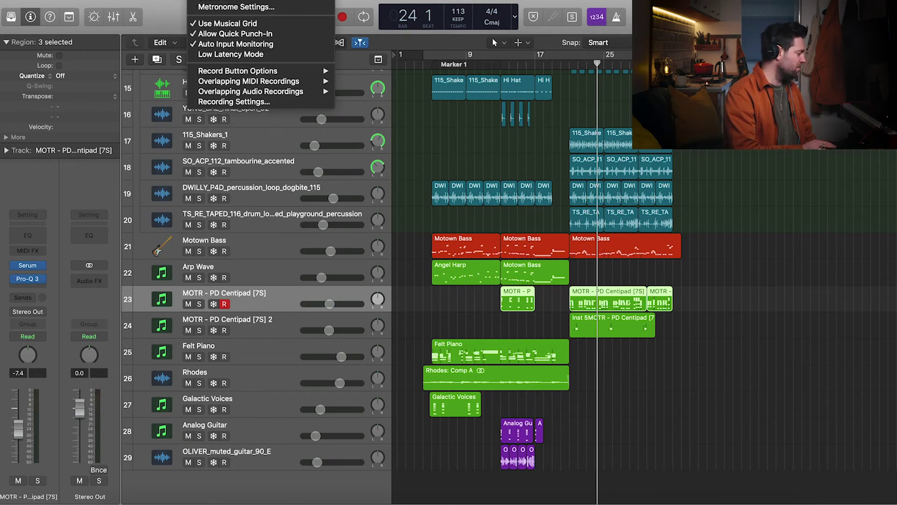
pyautogui.click(209, 55)
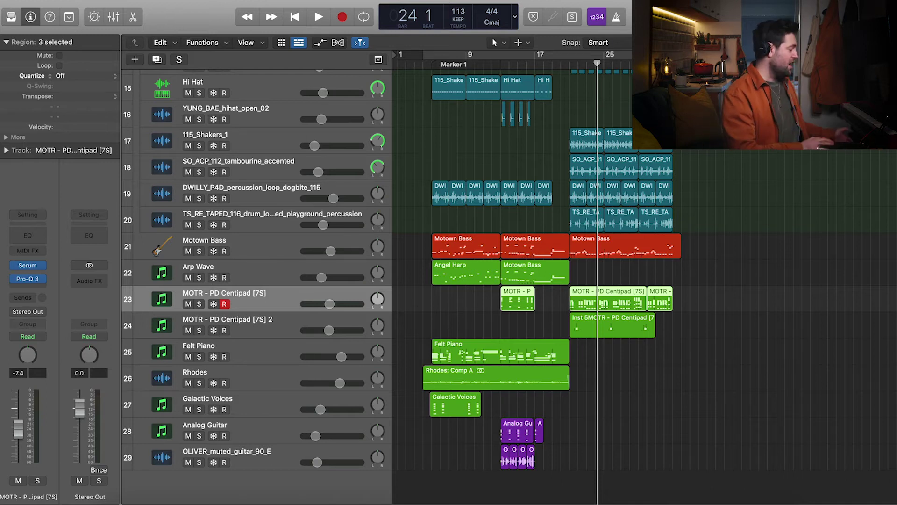
pyautogui.rightClick(342, 17)
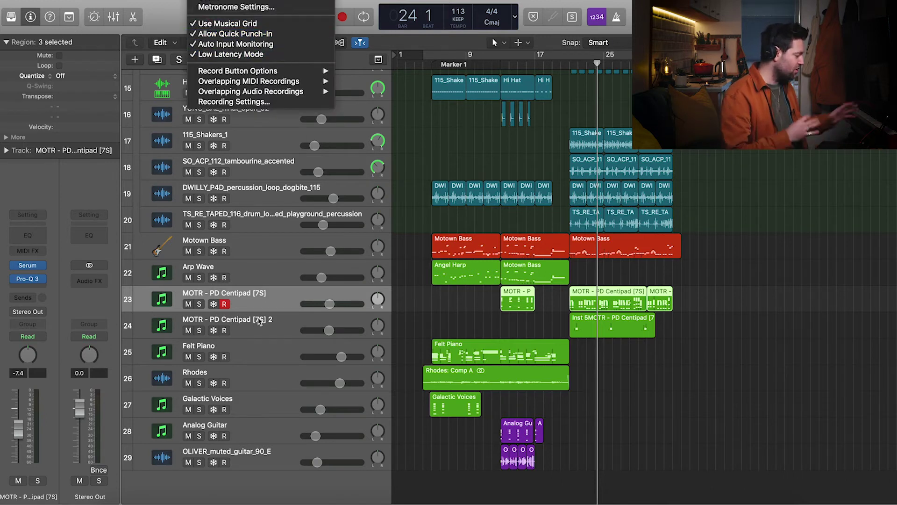
pyautogui.click(51, 1)
pyautogui.moveTo(142, 12)
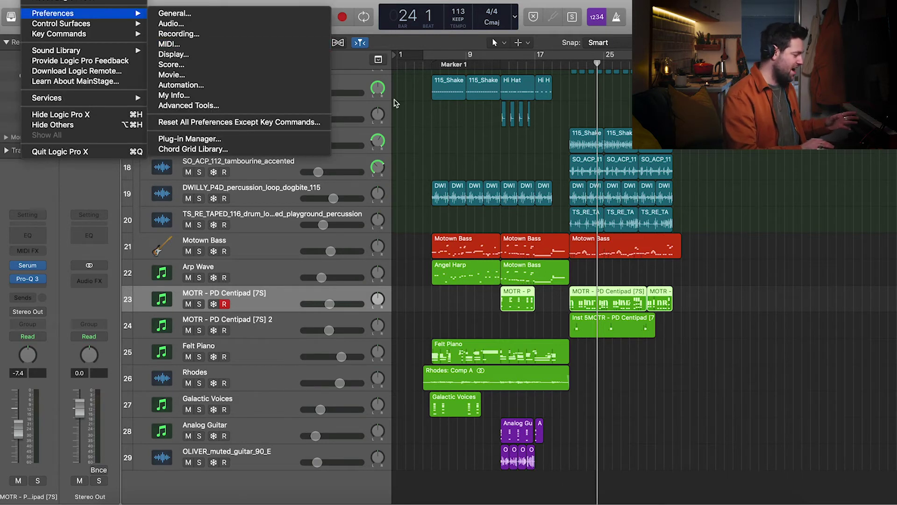
pyautogui.click(433, 114)
# - Toggle Low Latency Mode off and back on, then deselect the track 23 regions
pyautogui.rightClick(343, 16)
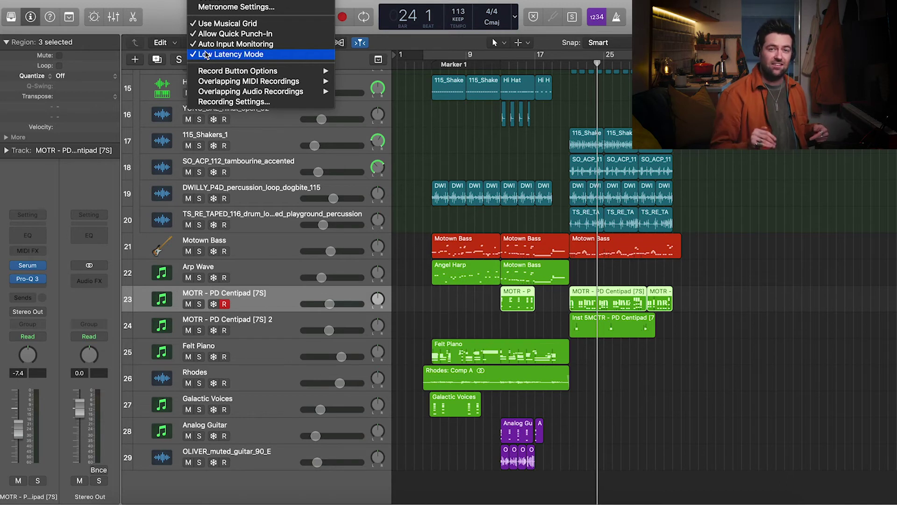
pyautogui.click(206, 55)
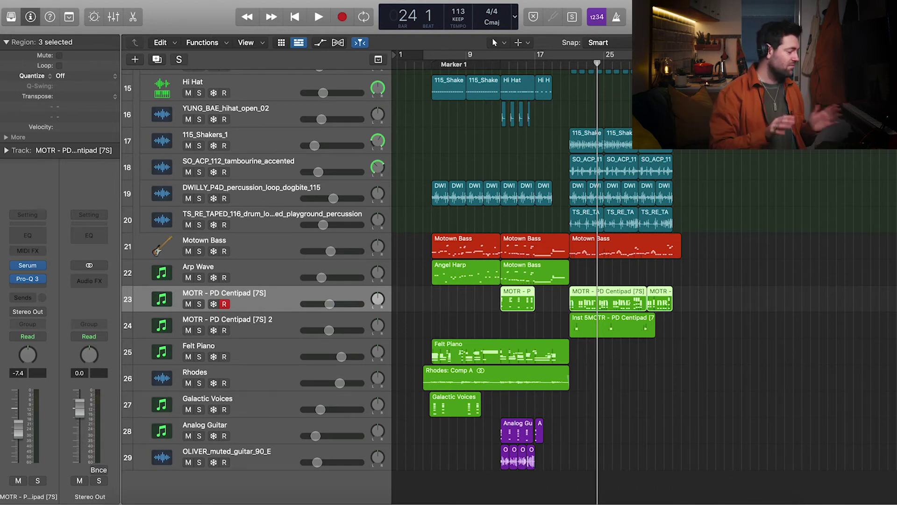
pyautogui.rightClick(342, 16)
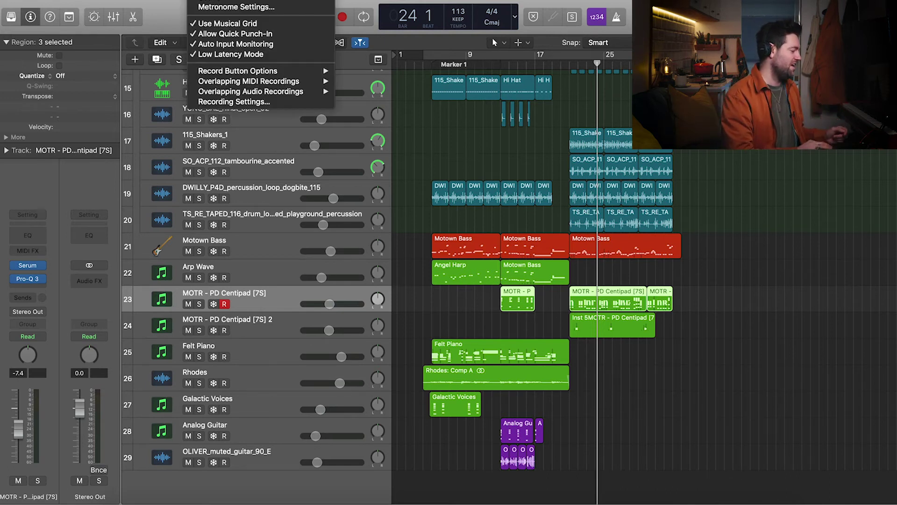
pyautogui.click(214, 56)
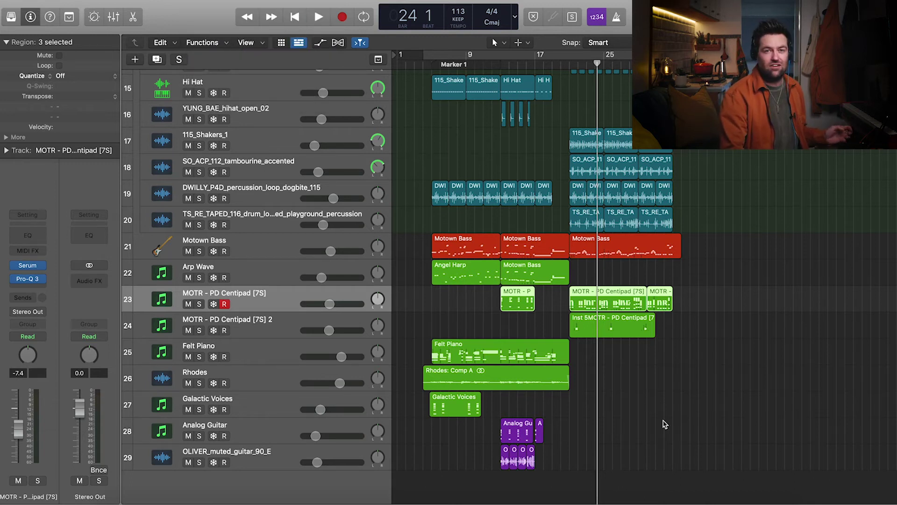
pyautogui.rightClick(342, 16)
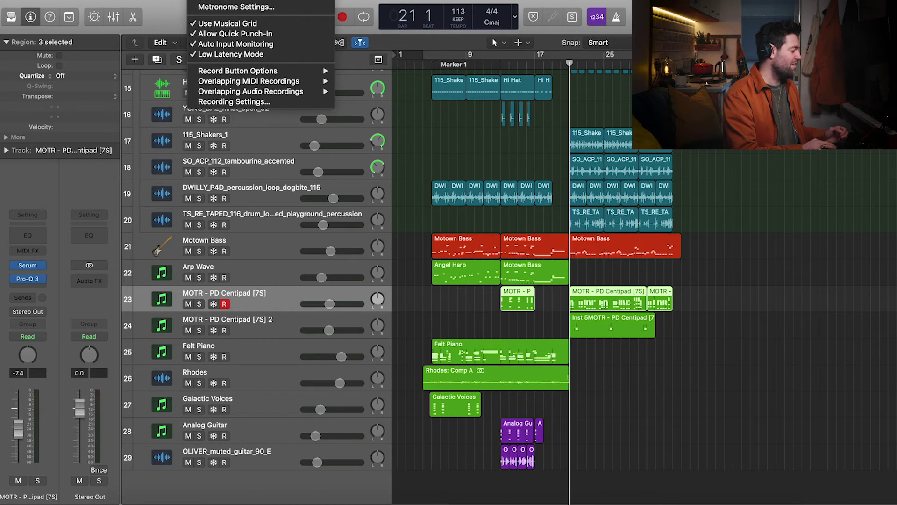
pyautogui.click(225, 55)
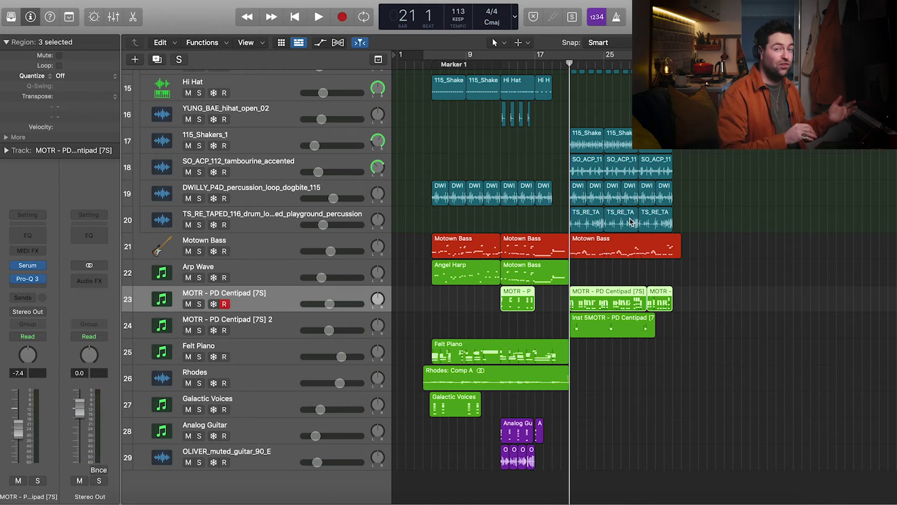
pyautogui.click(654, 267)
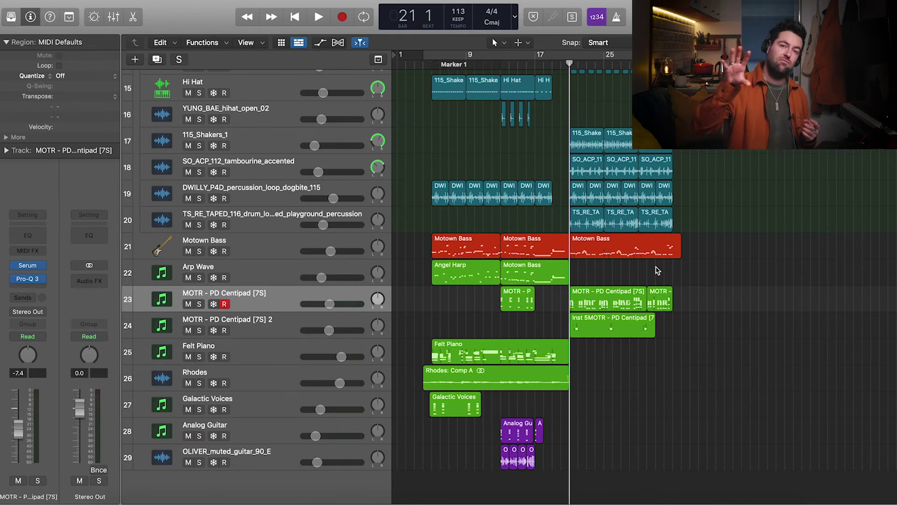
# - Scroll the track list up to the Vocals and Drums tracks
pyautogui.scroll(15, 421, 187)
# - Show Aux 1 from Lead Vox's Bus 1 send, then check Lead Vox Vocalsynth's send options
pyautogui.click(277, 113)
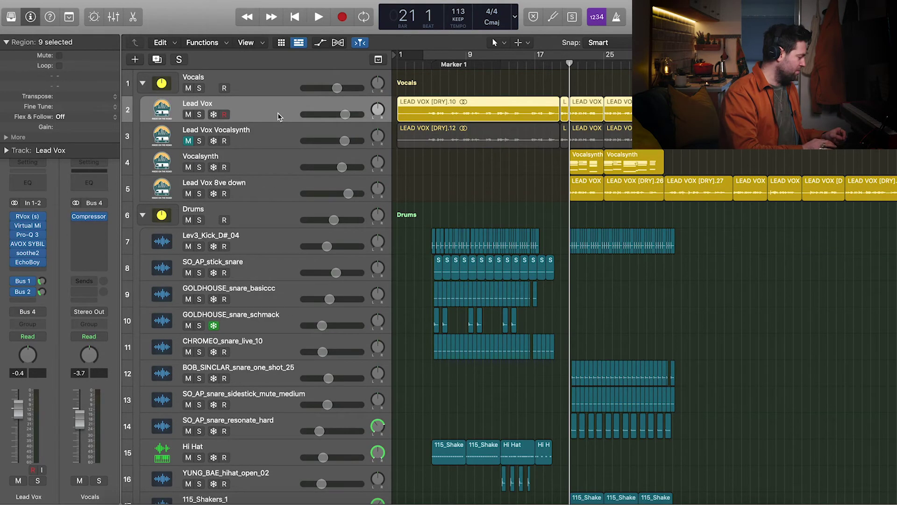
pyautogui.click(25, 283)
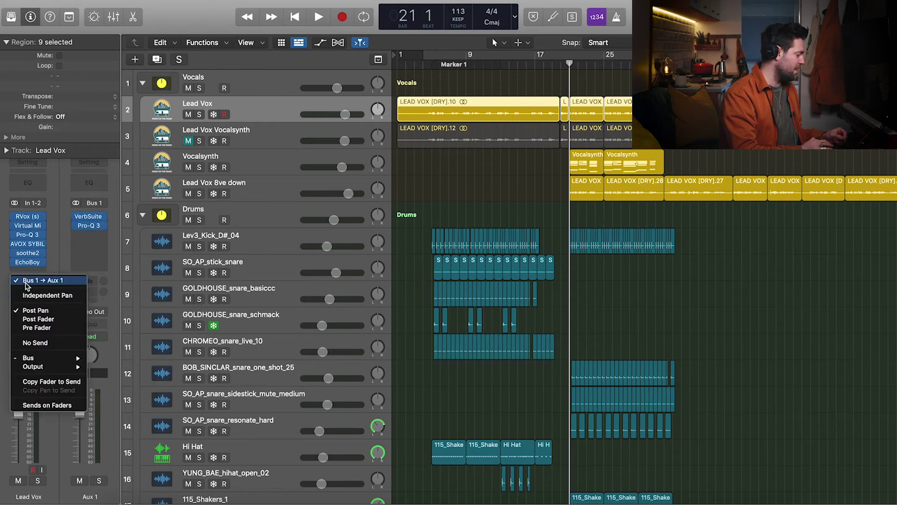
pyautogui.click(57, 244)
pyautogui.moveTo(90, 218)
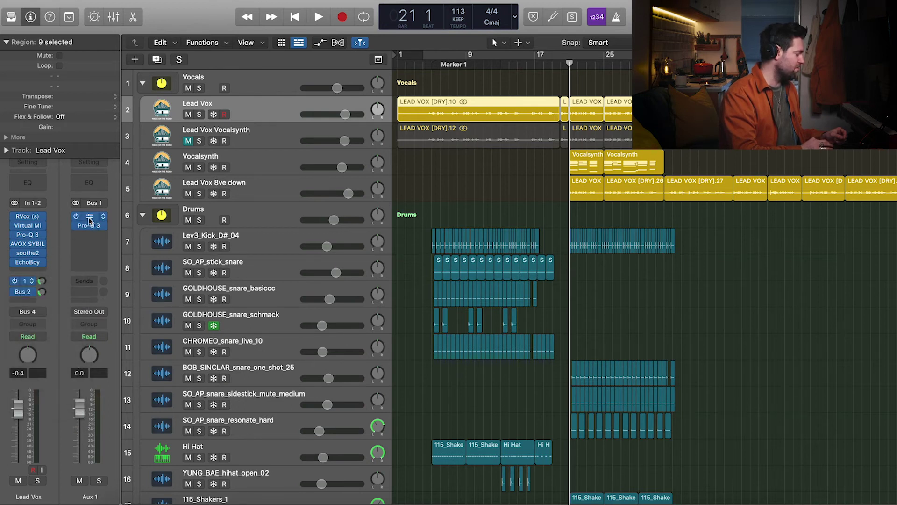
pyautogui.press('Down')
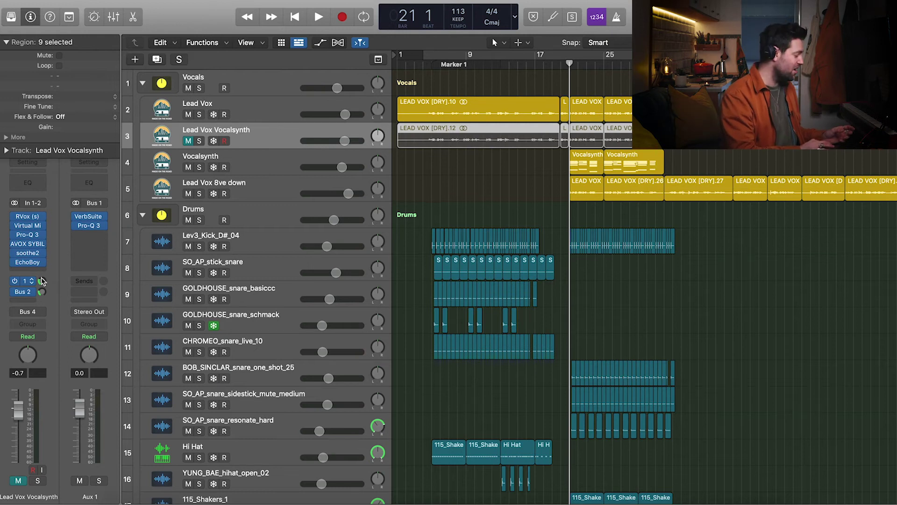
pyautogui.click(27, 285)
pyautogui.click(57, 265)
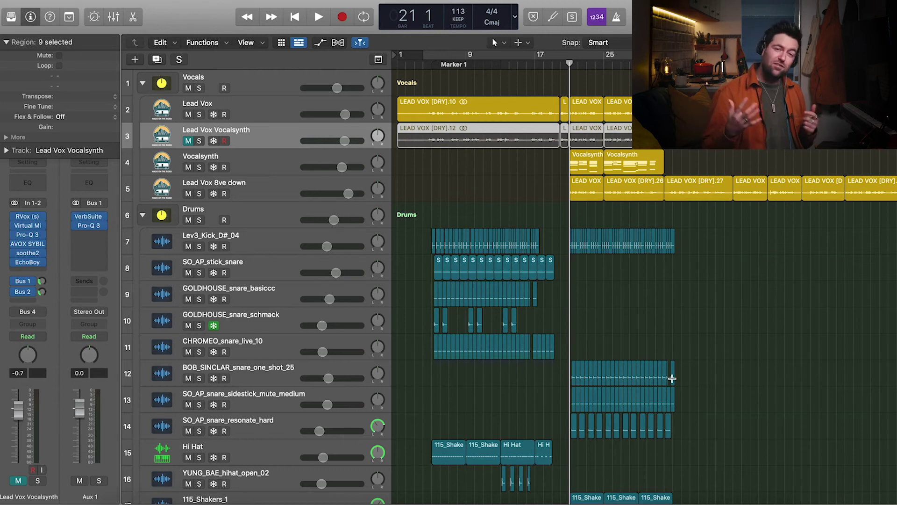
# - Select the Motown Bass track's regions and open Bounce Regions In Place with Ctrl+B
pyautogui.click(284, 119)
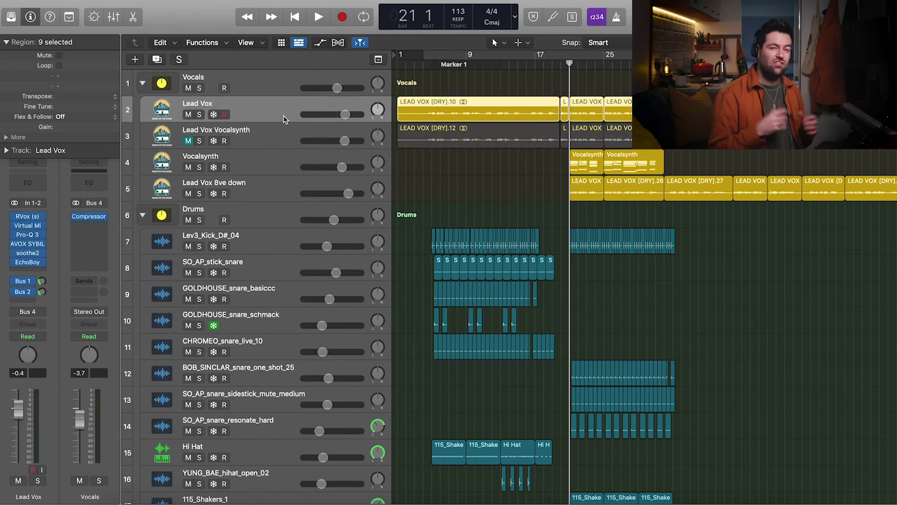
pyautogui.scroll(-10, 281, 328)
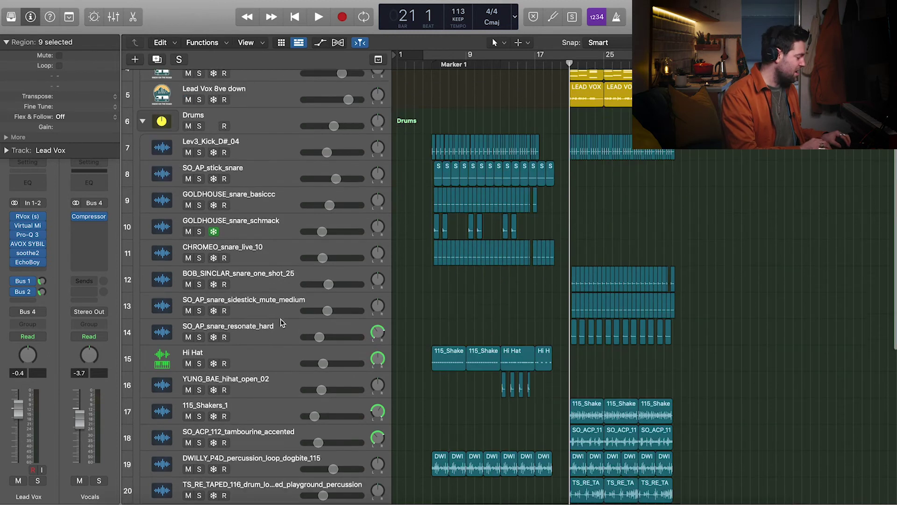
pyautogui.click(270, 365)
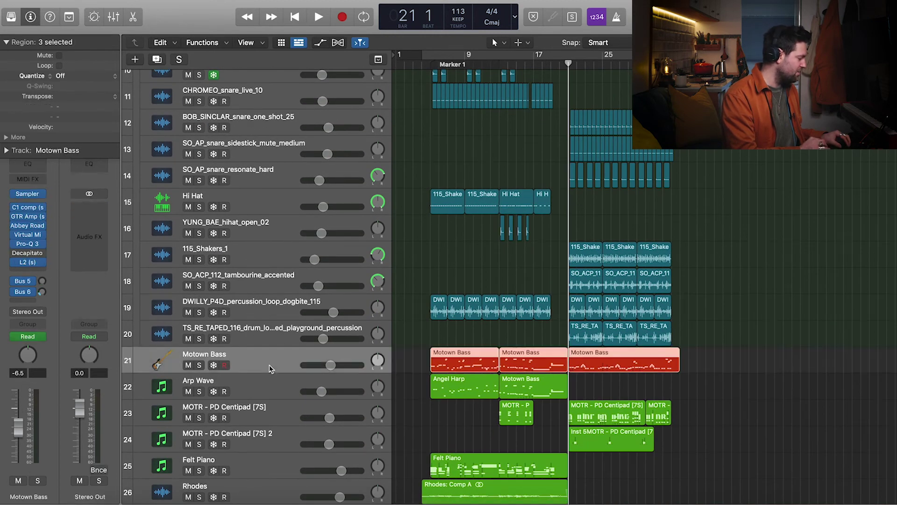
pyautogui.scroll(-2, 269, 365)
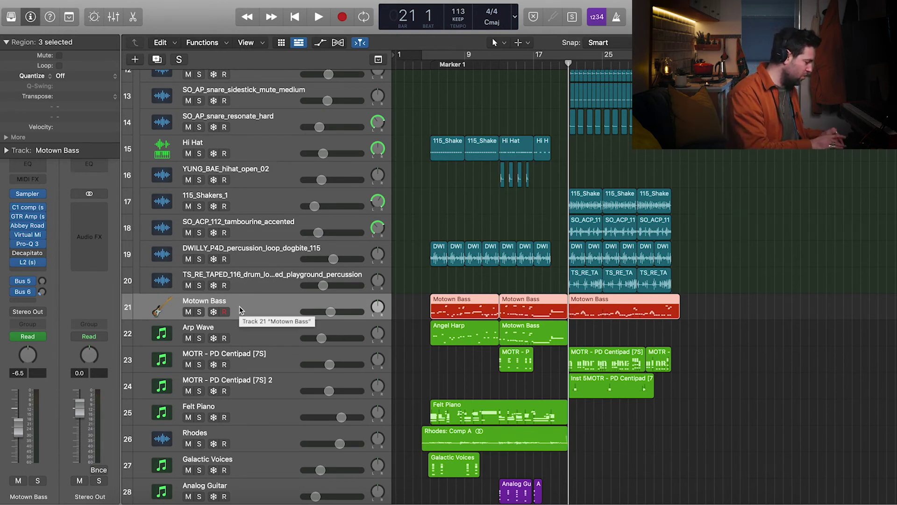
pyautogui.hotkey('ctrl', 'b')
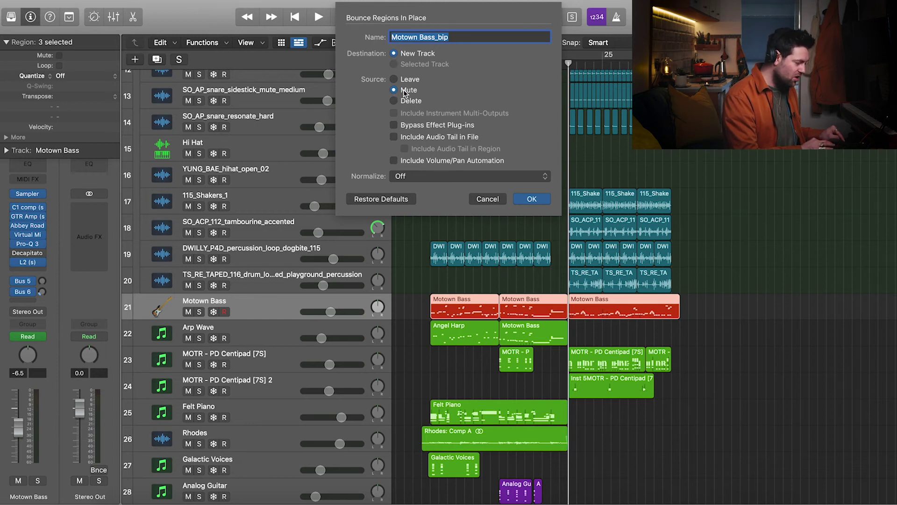
# - Confirm the bounce to a new Motown Bass_bip track, muting the original regions
pyautogui.click(526, 199)
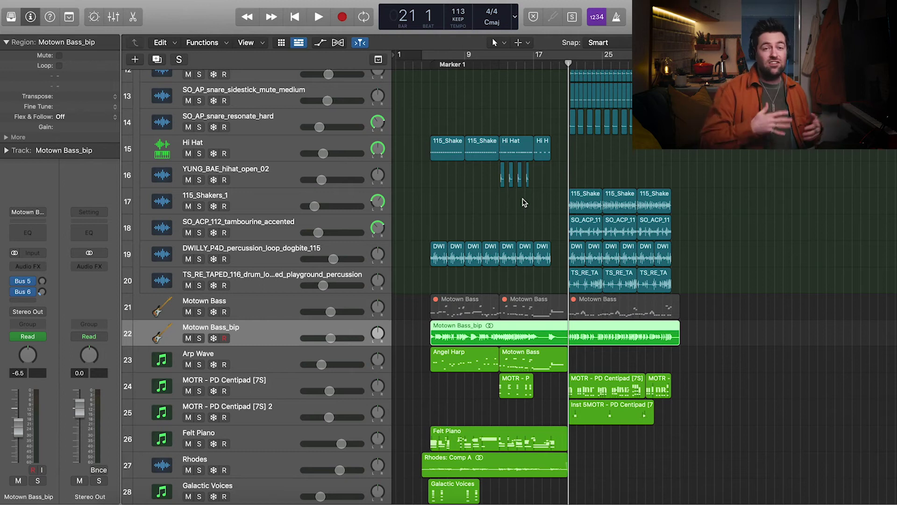
pyautogui.scroll(5, 461, 320)
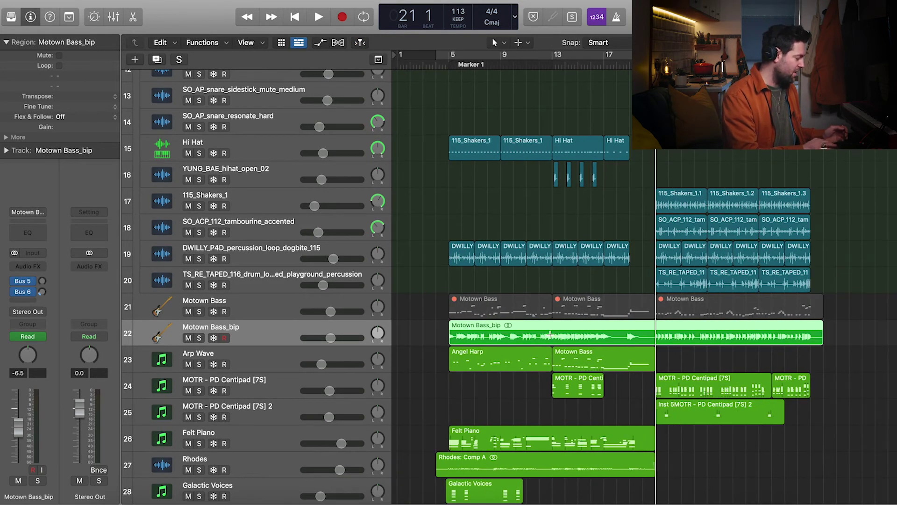
# - Solo the bounced Motown Bass_bip track and audition it
pyautogui.click(200, 337)
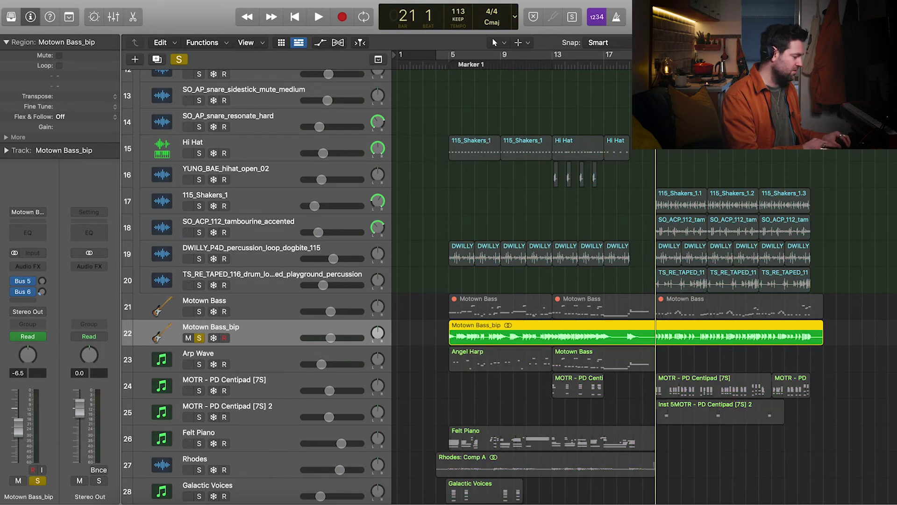
pyautogui.press('space')
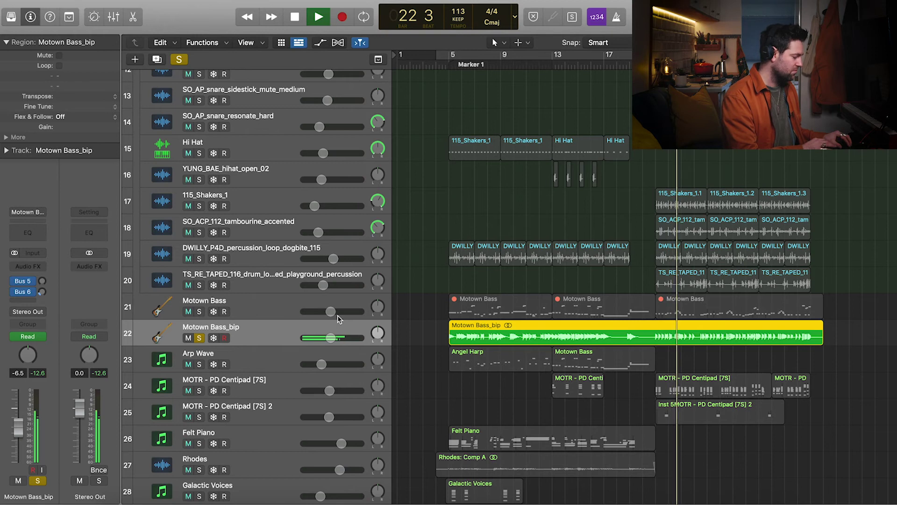
pyautogui.press('space')
# - Move the solo to the original Motown Bass track and play it from bar 21 for comparison
pyautogui.click(199, 312)
pyautogui.click(199, 338)
pyautogui.click(265, 297)
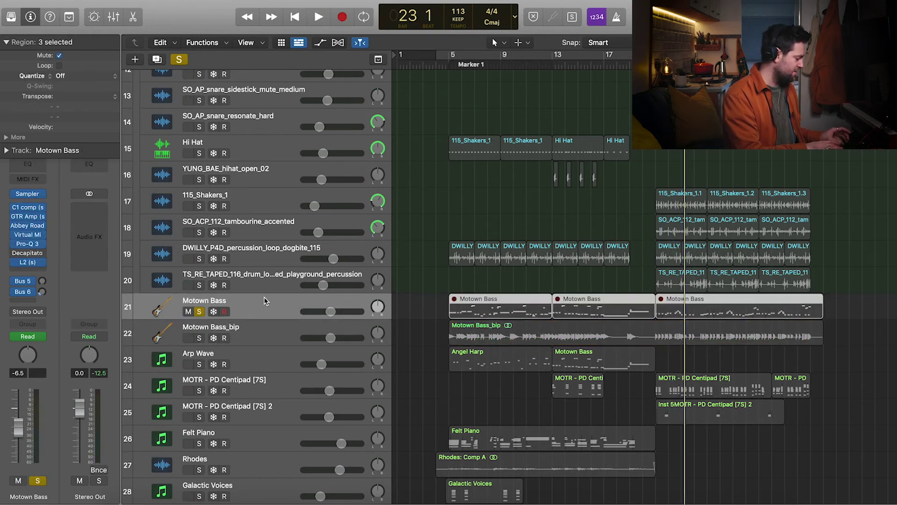
pyautogui.click(265, 296)
pyautogui.press(',')
pyautogui.press(',')
pyautogui.press('space')
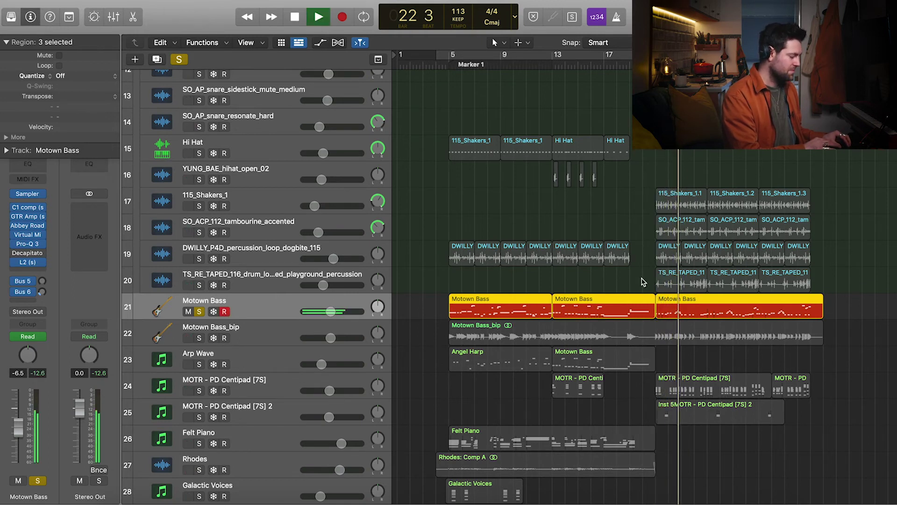
pyautogui.press('space')
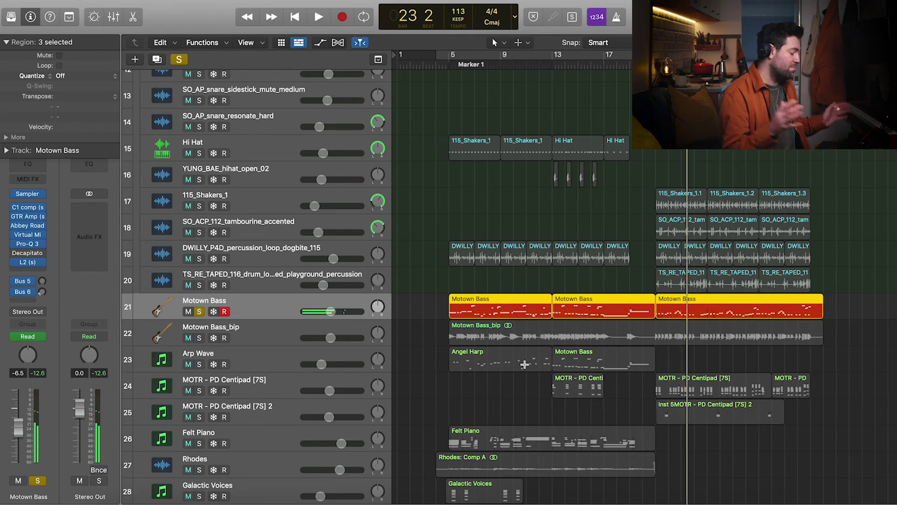
# - Solo Motown Bass_bip instead of the original and check its Bus 6 Large Hall reverb send
pyautogui.click(245, 332)
pyautogui.click(200, 313)
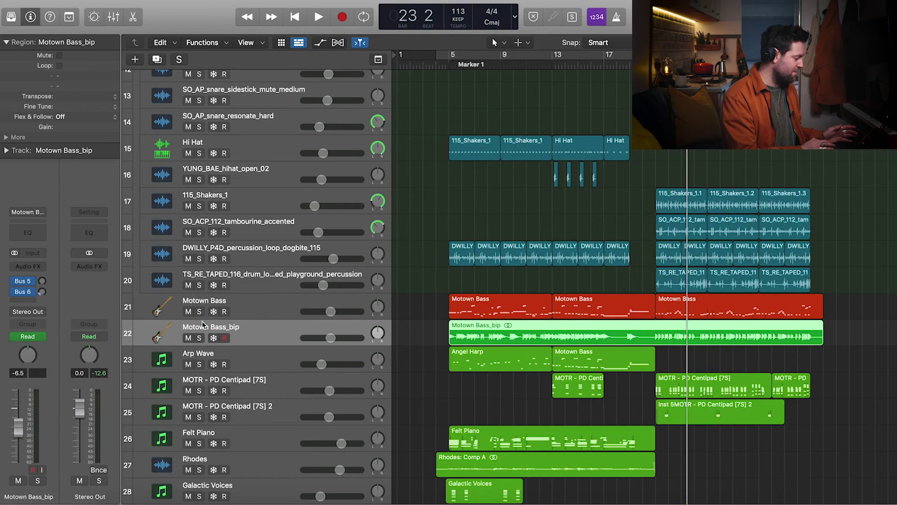
pyautogui.click(201, 338)
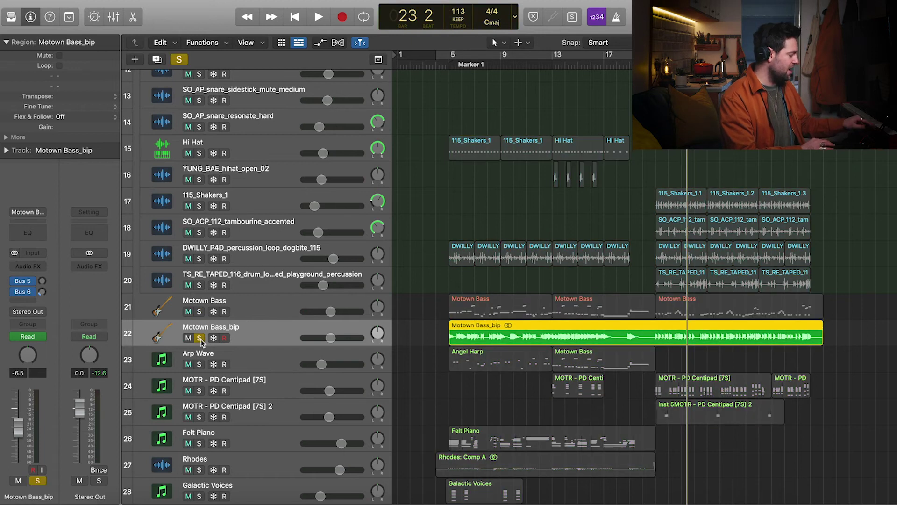
pyautogui.click(23, 291)
pyautogui.click(53, 271)
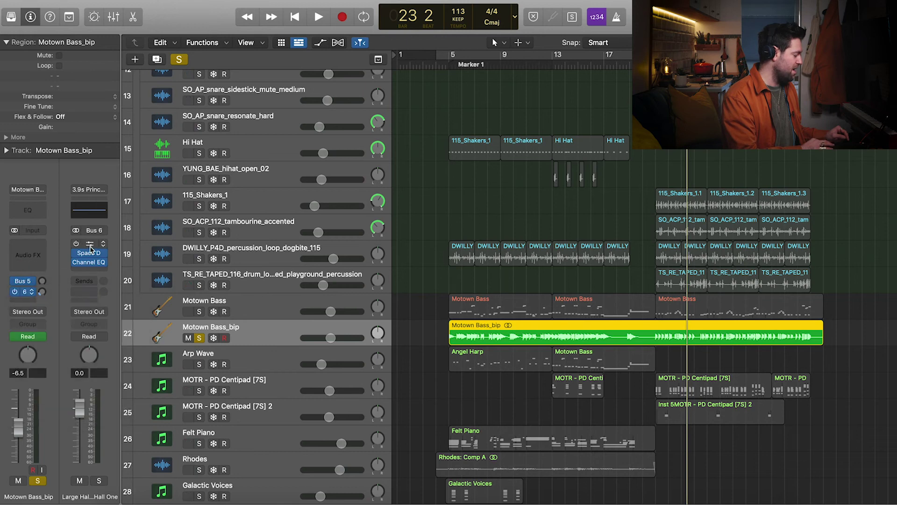
# - Enable On/Off in Track Header Configuration and switch off the original Motown Bass track
pyautogui.click(247, 308)
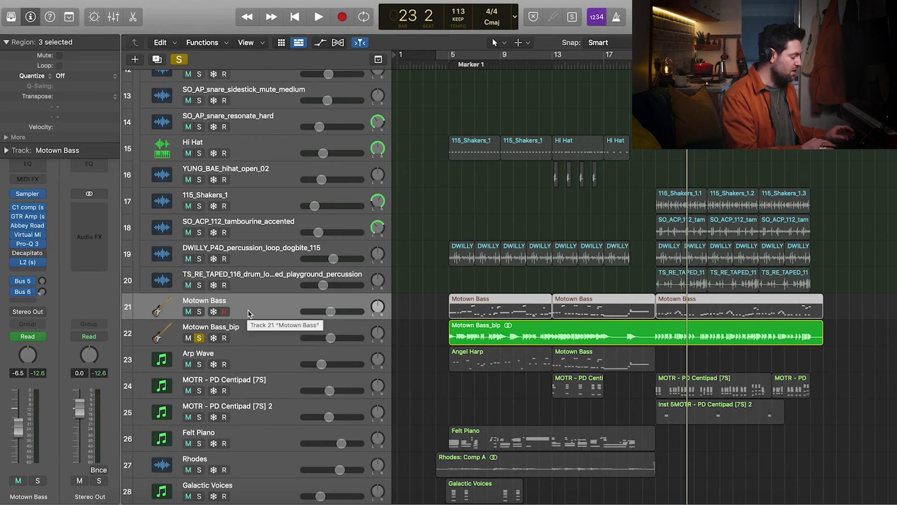
pyautogui.click(837, 314)
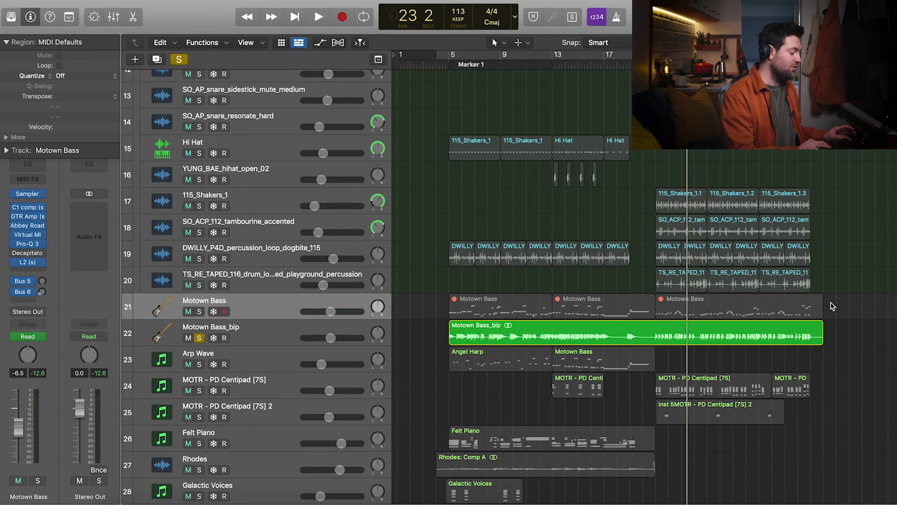
pyautogui.click(676, 307)
pyautogui.click(256, 304)
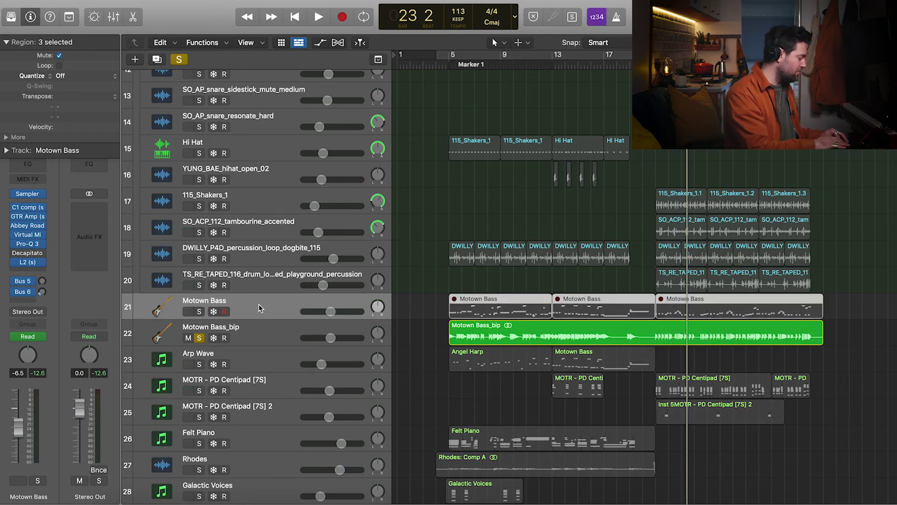
pyautogui.hotkey('alt', 't')
pyautogui.click(420, 150)
pyautogui.click(440, 95)
pyautogui.click(189, 312)
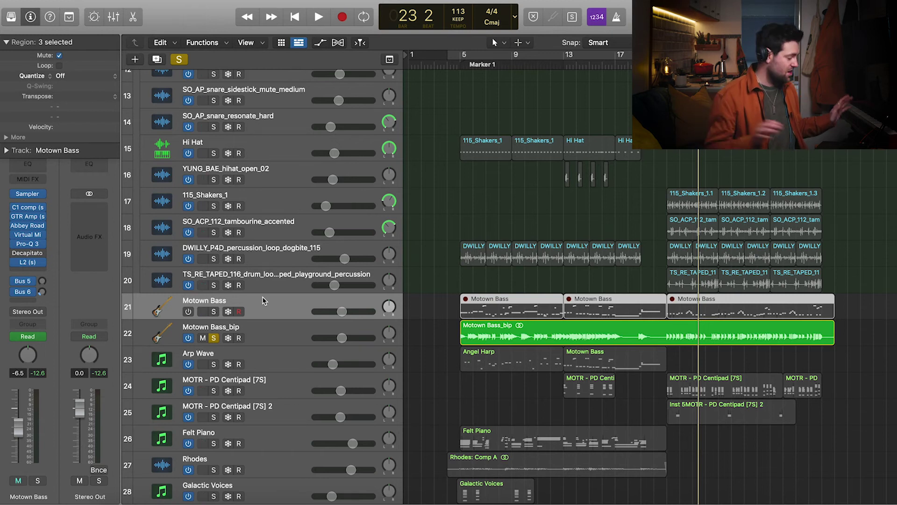
# - Hide the original Motown Bass track via Hide Selected Track(s), then toggle the global H button on and off
pyautogui.hotkey('alt', 't')
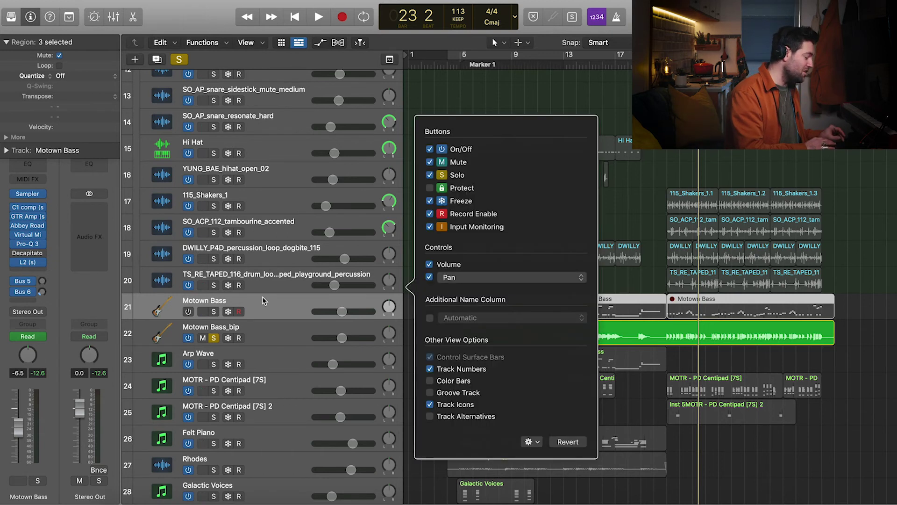
pyautogui.click(271, 307)
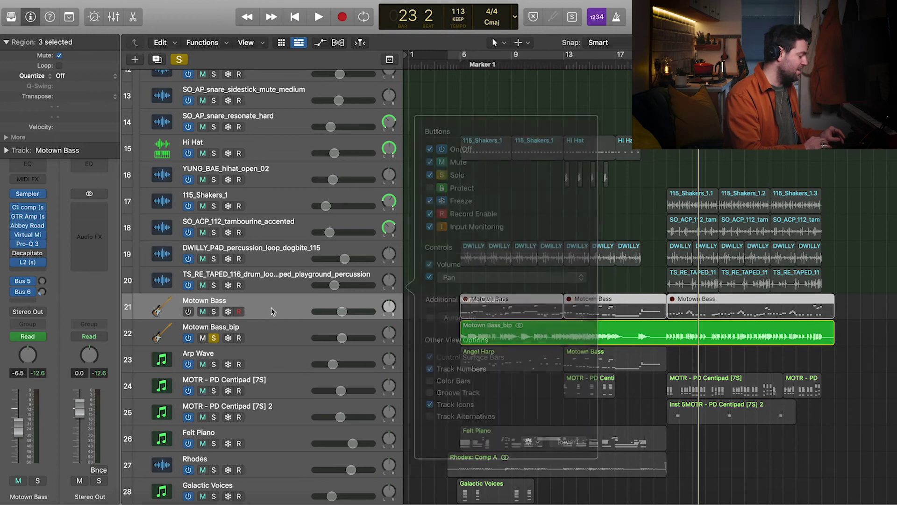
pyautogui.rightClick(271, 307)
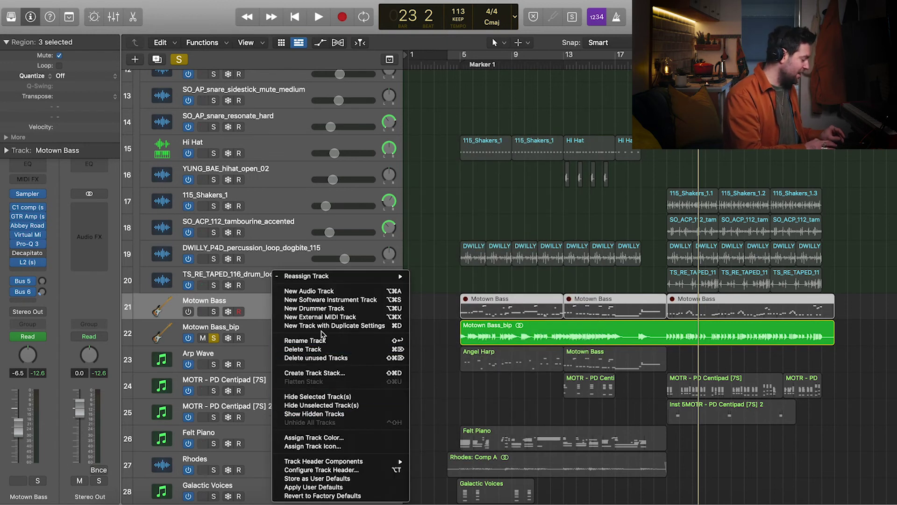
pyautogui.click(318, 397)
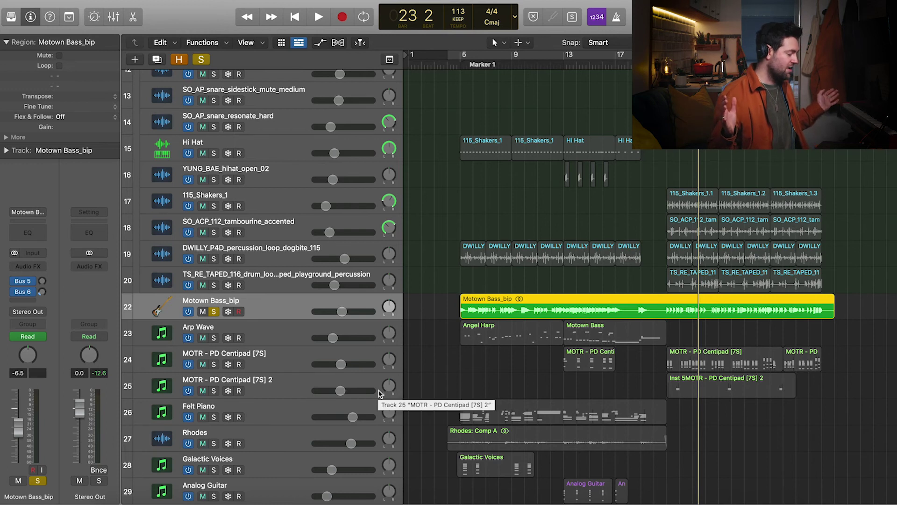
pyautogui.click(179, 60)
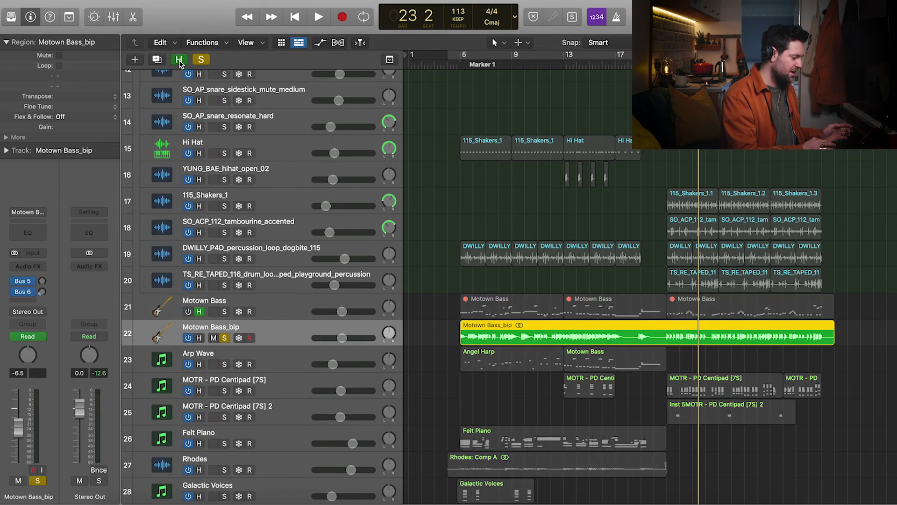
pyautogui.click(180, 60)
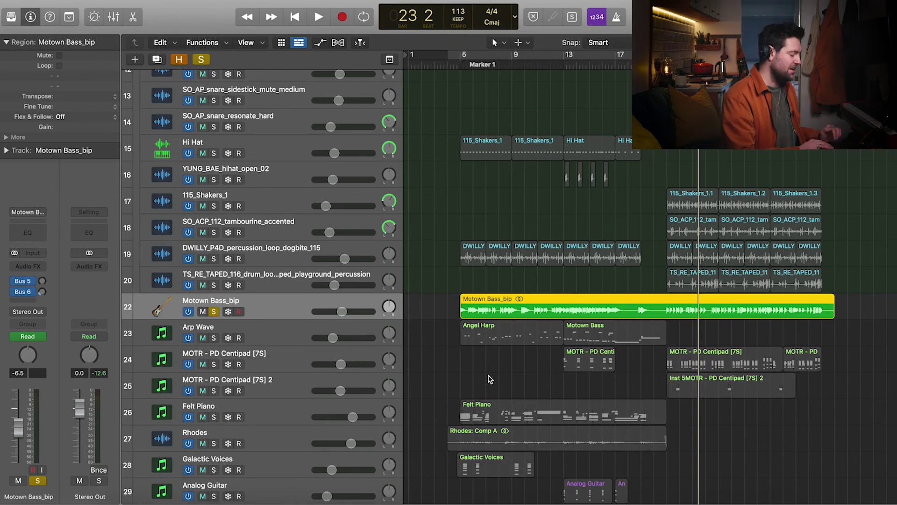